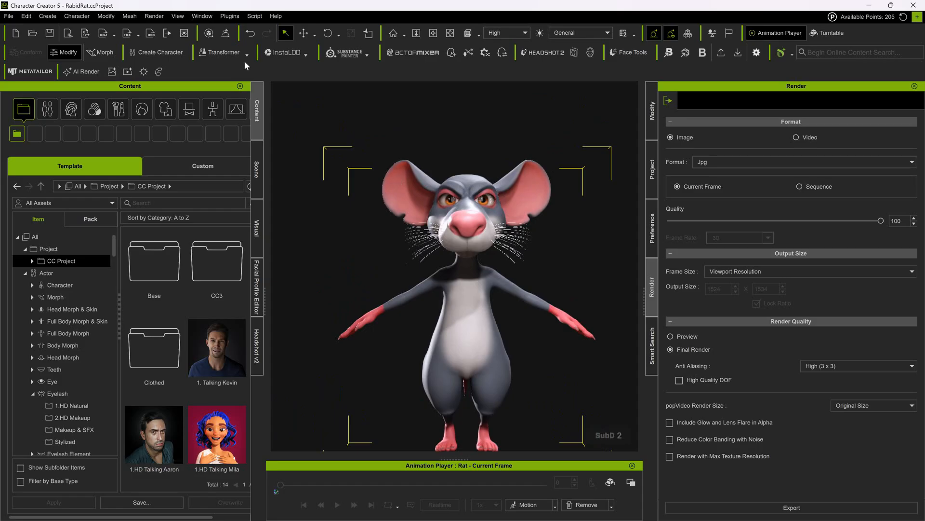
- Send the rat character to ZBrush through GoZ with GoZ Plus enabled, accepting the missing texture maps
{"action": "left_click", "coordinate": [230, 32]}
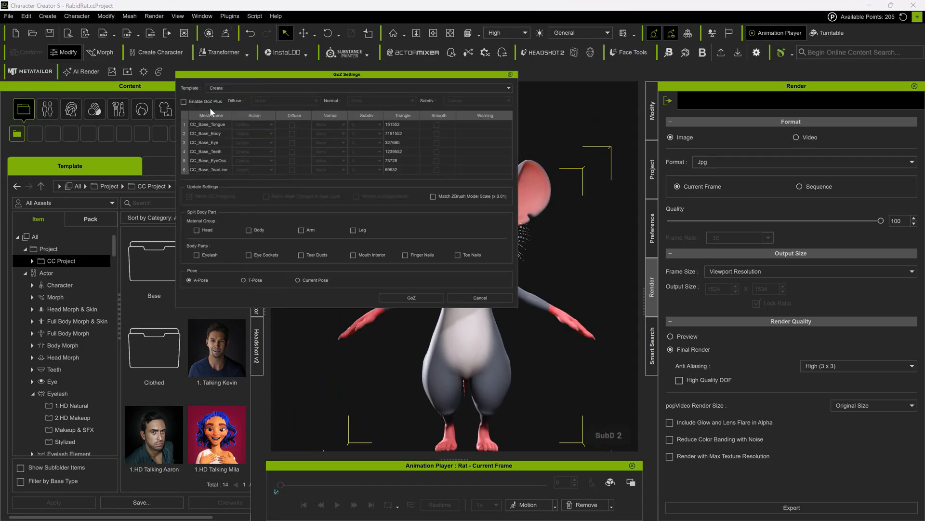
{"action": "left_click", "coordinate": [184, 101]}
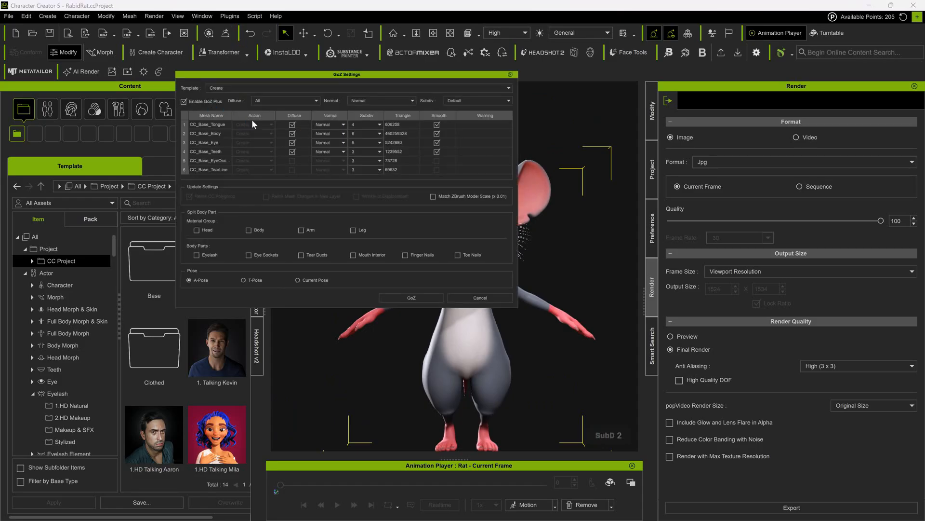
{"action": "left_click", "coordinate": [402, 297]}
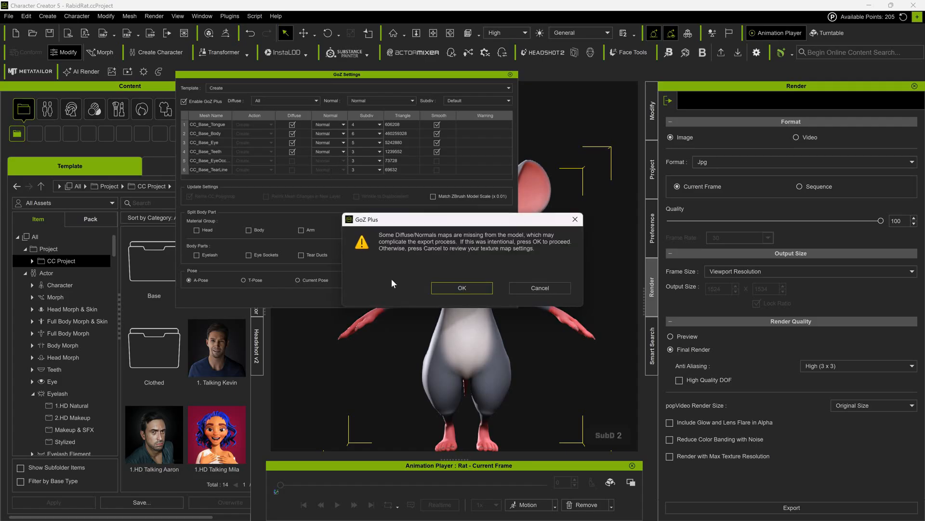
{"action": "left_click", "coordinate": [460, 288]}
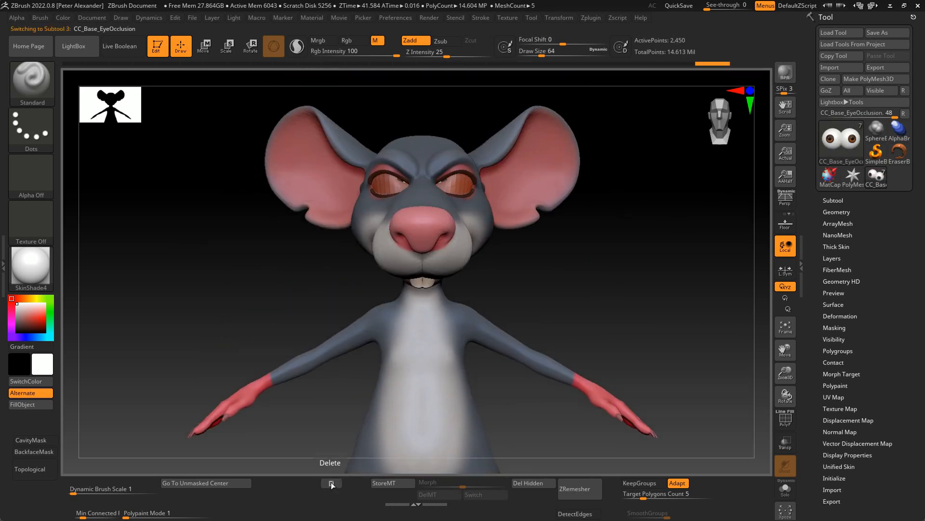
- Reshape the torso, hips and lower legs of the low-resolution rat body with the Move brush
{"action": "left_click_drag", "start_coordinate": [539, 83], "coordinate": [280, 248]}
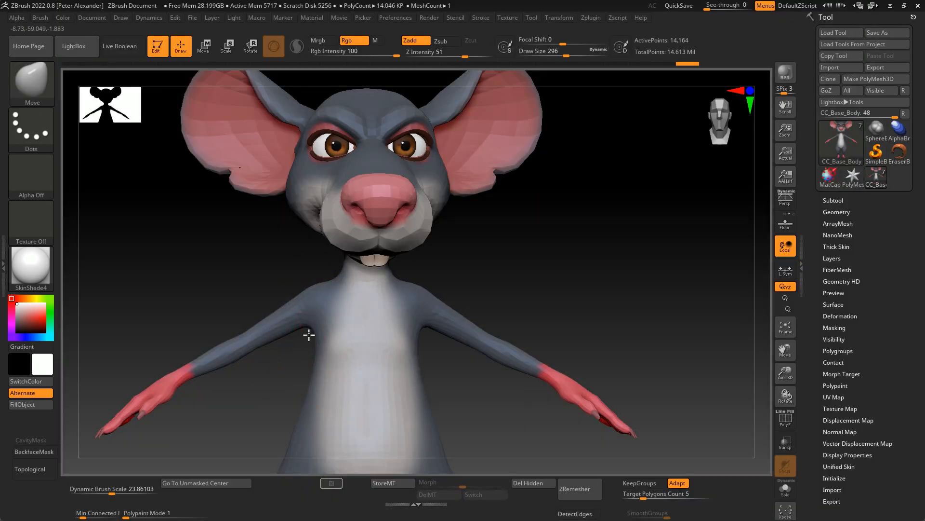
{"action": "right_click_drag", "start_coordinate": [300, 382], "coordinate": [310, 341], "text": "alt"}
{"action": "mouse_move", "coordinate": [307, 328]}
{"action": "left_mouse_down"}
{"action": "mouse_move", "coordinate": [279, 340]}
{"action": "mouse_move", "coordinate": [270, 369]}
{"action": "left_mouse_up"}
{"action": "right_click_drag", "start_coordinate": [241, 386], "coordinate": [229, 426], "text": "ctrl"}
{"action": "left_click_drag", "start_coordinate": [229, 426], "coordinate": [213, 363]}
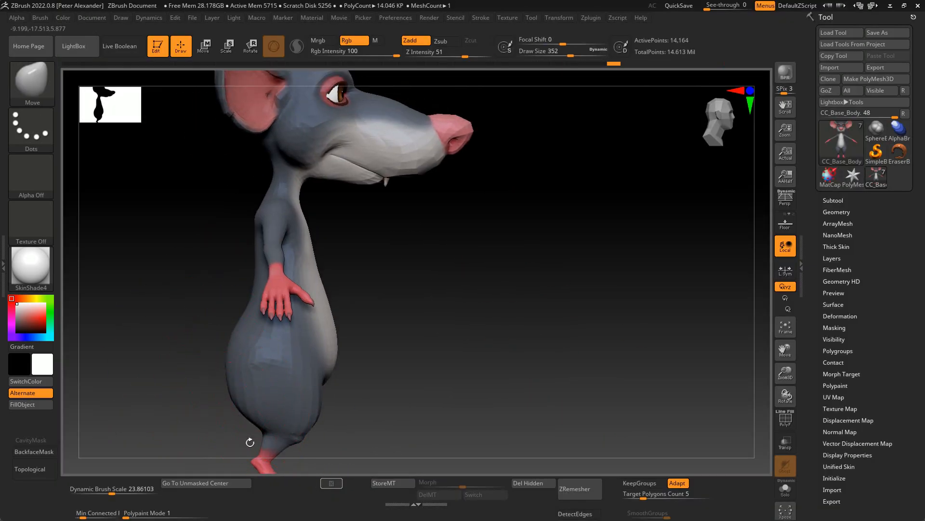
{"action": "left_click_drag", "start_coordinate": [251, 435], "coordinate": [270, 362], "text": "alt"}
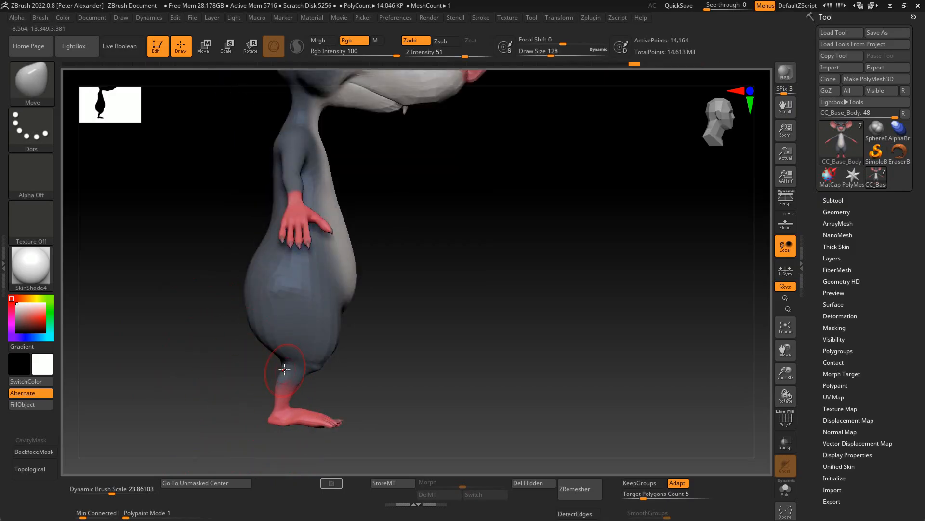
{"action": "right_click_drag", "start_coordinate": [266, 420], "coordinate": [239, 400], "text": "shift"}
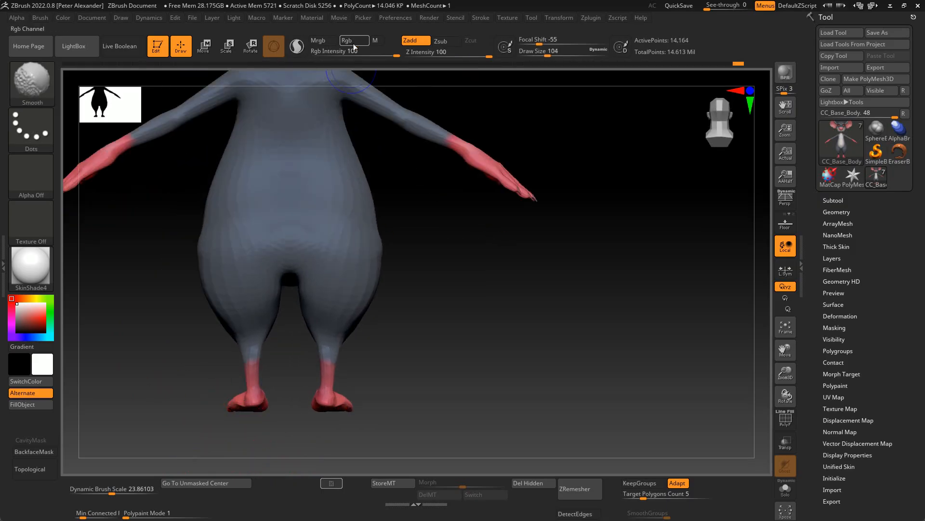
- Smooth the lower legs without affecting colour and adjust the ankles and heels with the Move brush
{"action": "left_click_drag", "start_coordinate": [244, 403], "coordinate": [243, 396]}
{"action": "right_click_drag", "start_coordinate": [243, 405], "coordinate": [242, 397]}
{"action": "mouse_move", "coordinate": [212, 410]}
{"action": "left_mouse_down", "text": "shift"}
{"action": "mouse_move", "coordinate": [200, 438]}
{"action": "mouse_move", "coordinate": [193, 401]}
{"action": "left_mouse_up", "text": "shift"}
{"action": "right_click_drag", "start_coordinate": [192, 401], "coordinate": [202, 415], "text": "ctrl"}
{"action": "left_click_drag", "start_coordinate": [241, 392], "coordinate": [250, 399]}
{"action": "left_click_drag", "start_coordinate": [197, 408], "coordinate": [213, 402]}
{"action": "right_click_drag", "start_coordinate": [216, 402], "coordinate": [232, 393], "text": "shift"}
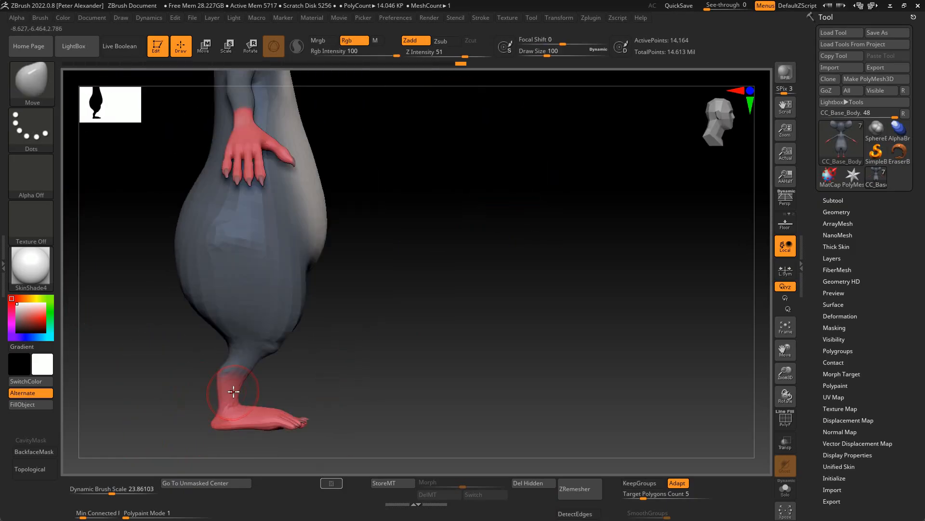
- Refine the side profile of the shins and knees with the Move brush
{"action": "left_click_drag", "start_coordinate": [255, 361], "coordinate": [239, 400]}
{"action": "right_click_drag", "start_coordinate": [273, 359], "coordinate": [296, 349], "text": "shift"}
{"action": "left_click_drag", "start_coordinate": [296, 349], "coordinate": [285, 359]}
{"action": "mouse_move", "coordinate": [252, 357]}
{"action": "right_mouse_down", "text": "alt"}
{"action": "mouse_move", "coordinate": [220, 391]}
{"action": "mouse_move", "coordinate": [247, 364]}
{"action": "right_mouse_up", "text": "alt"}
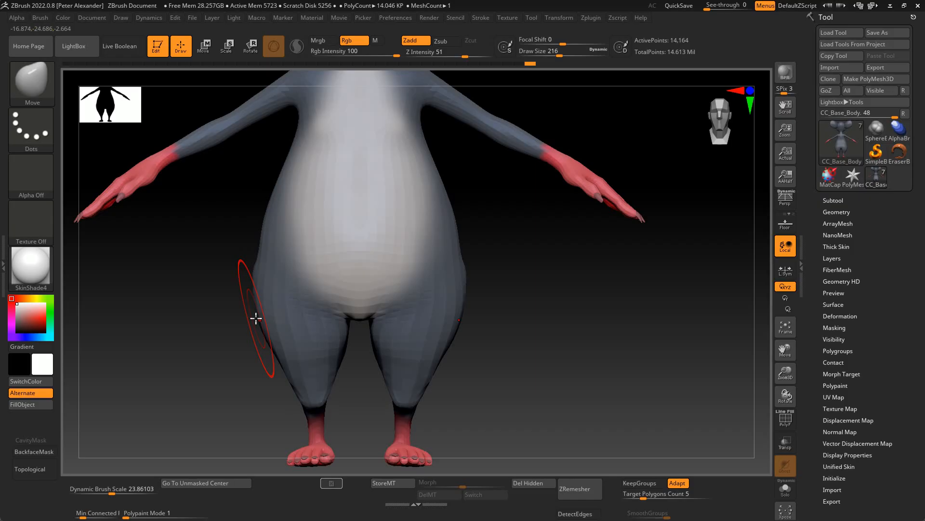
- Rework the outline of the hips and thighs with a larger Move brush
{"action": "right_click_drag", "start_coordinate": [192, 389], "coordinate": [209, 363], "text": "ctrl"}
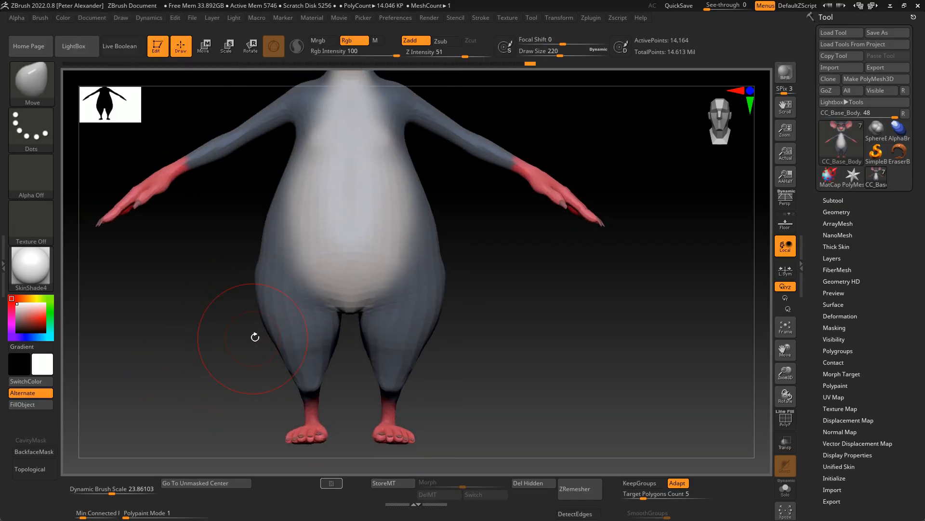
{"action": "right_click_drag", "start_coordinate": [275, 331], "coordinate": [253, 310], "text": "alt"}
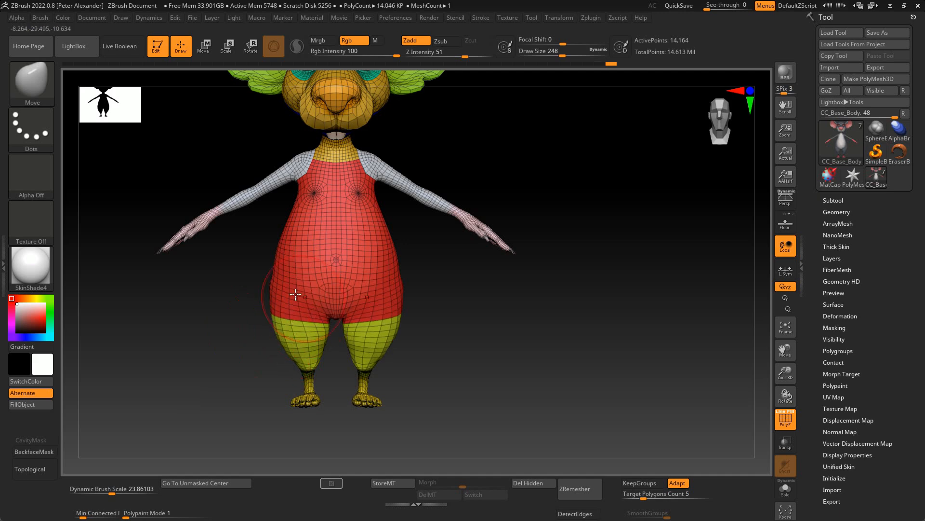
{"action": "mouse_move", "coordinate": [295, 294]}
{"action": "right_mouse_down"}
{"action": "mouse_move", "coordinate": [314, 342]}
{"action": "mouse_move", "coordinate": [245, 326]}
{"action": "mouse_move", "coordinate": [287, 341]}
{"action": "right_mouse_up"}
{"action": "right_click_drag", "start_coordinate": [213, 336], "coordinate": [161, 337]}
{"action": "mouse_move", "coordinate": [224, 380]}
{"action": "right_mouse_down"}
{"action": "mouse_move", "coordinate": [180, 333]}
{"action": "mouse_move", "coordinate": [267, 386]}
{"action": "mouse_move", "coordinate": [202, 355]}
{"action": "right_mouse_up"}
{"action": "mouse_move", "coordinate": [210, 316]}
{"action": "right_mouse_down", "text": "ctrl"}
{"action": "mouse_move", "coordinate": [165, 374]}
{"action": "mouse_move", "coordinate": [239, 391]}
{"action": "right_mouse_up", "text": "ctrl"}
{"action": "left_click_drag", "start_coordinate": [250, 395], "coordinate": [260, 400]}
{"action": "left_click_drag", "start_coordinate": [222, 376], "coordinate": [226, 378]}
{"action": "left_click_drag", "start_coordinate": [240, 389], "coordinate": [260, 404], "text": "shift"}
{"action": "right_click_drag", "start_coordinate": [140, 386], "coordinate": [203, 367]}
{"action": "right_click_drag", "start_coordinate": [272, 372], "coordinate": [253, 302]}
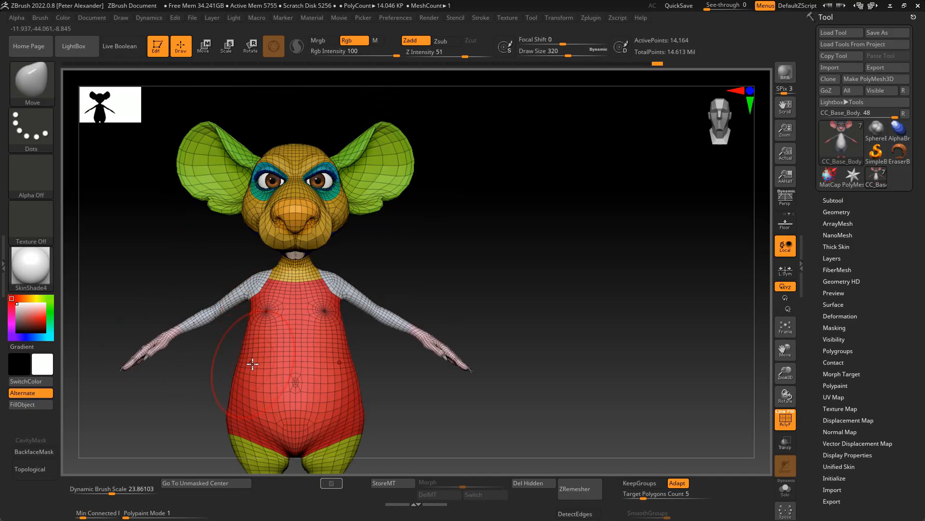
- Adjust the belly, hips and lower back with the polygroup wireframe displayed and topological masking enabled
{"action": "right_click_drag", "start_coordinate": [261, 362], "coordinate": [251, 316]}
{"action": "right_click_drag", "start_coordinate": [165, 338], "coordinate": [296, 393]}
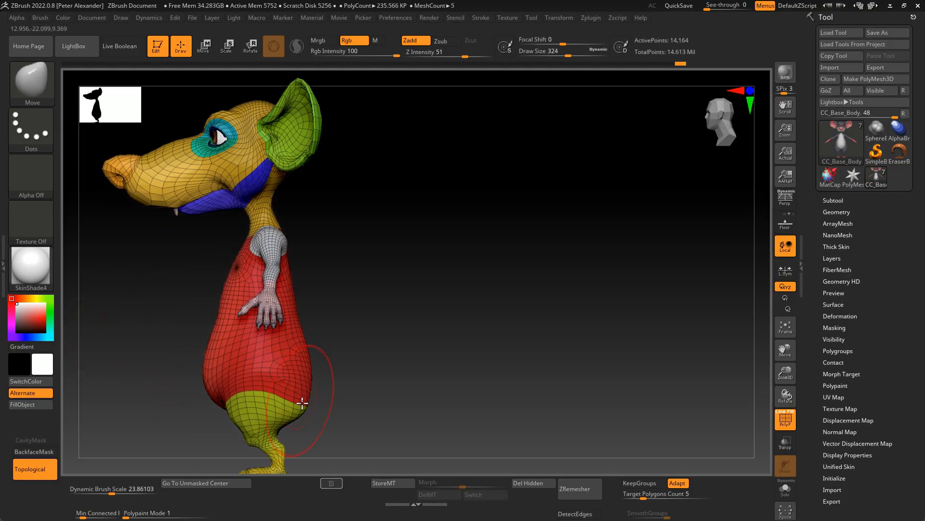
{"action": "right_click_drag", "start_coordinate": [206, 365], "coordinate": [218, 342]}
{"action": "right_click_drag", "start_coordinate": [221, 412], "coordinate": [259, 367]}
{"action": "right_click_drag", "start_coordinate": [181, 277], "coordinate": [215, 347]}
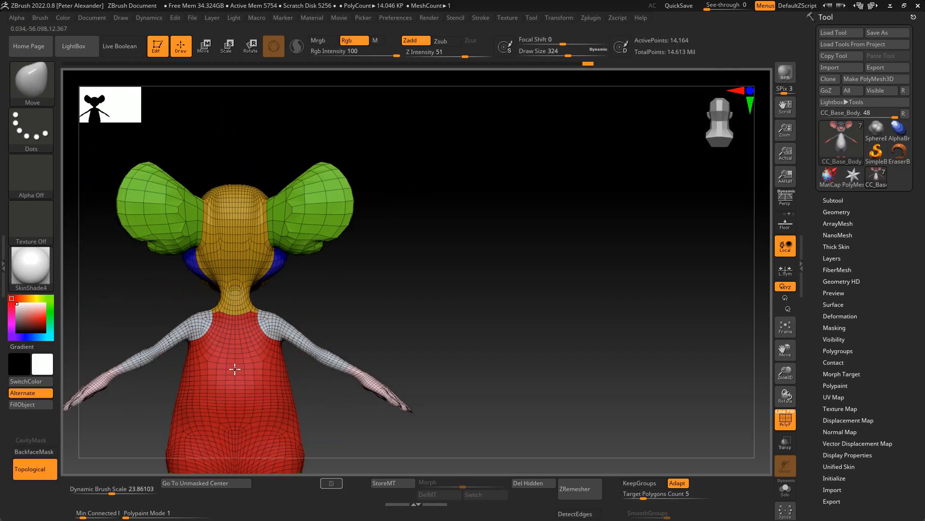
- Thicken the neck and refine the upper back, shoulders and head shape with the Move brush
{"action": "right_click_drag", "start_coordinate": [244, 376], "coordinate": [233, 311]}
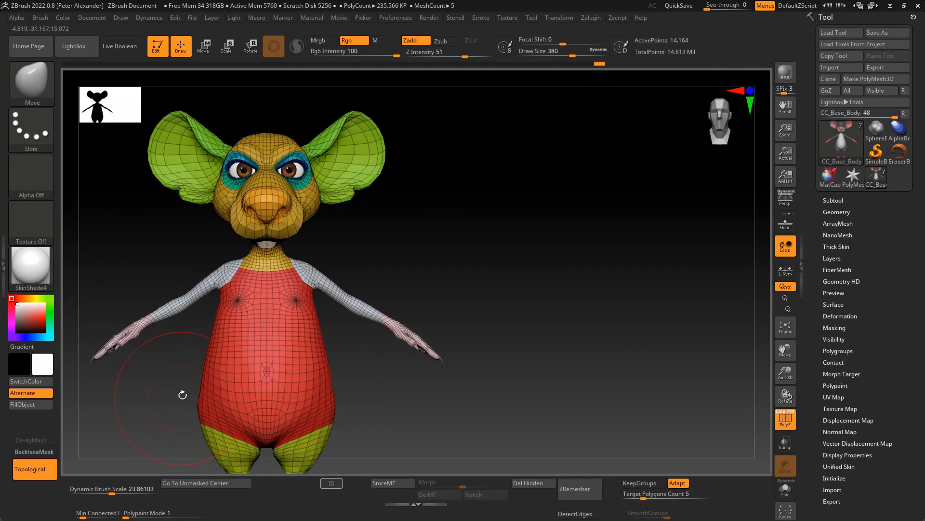
{"action": "right_click_drag", "start_coordinate": [182, 393], "coordinate": [231, 262]}
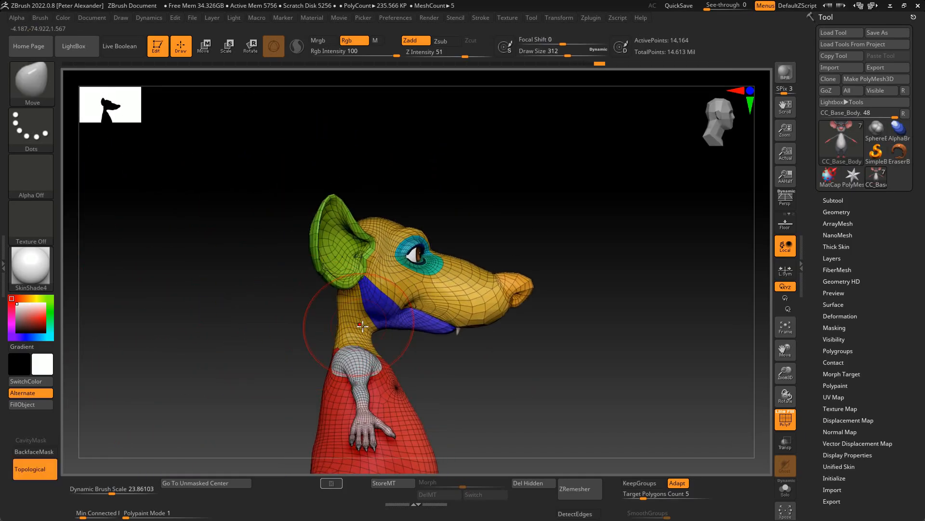
{"action": "mouse_move", "coordinate": [362, 326]}
{"action": "right_mouse_down"}
{"action": "mouse_move", "coordinate": [284, 318]}
{"action": "mouse_move", "coordinate": [277, 340]}
{"action": "right_mouse_up"}
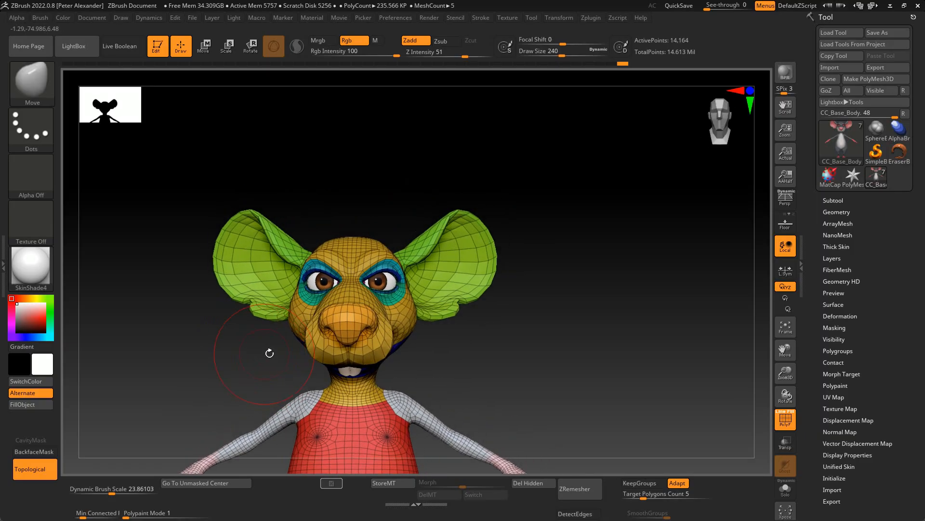
{"action": "mouse_move", "coordinate": [270, 352]}
{"action": "right_mouse_down"}
{"action": "mouse_move", "coordinate": [299, 392]}
{"action": "mouse_move", "coordinate": [252, 372]}
{"action": "mouse_move", "coordinate": [289, 347]}
{"action": "right_mouse_up"}
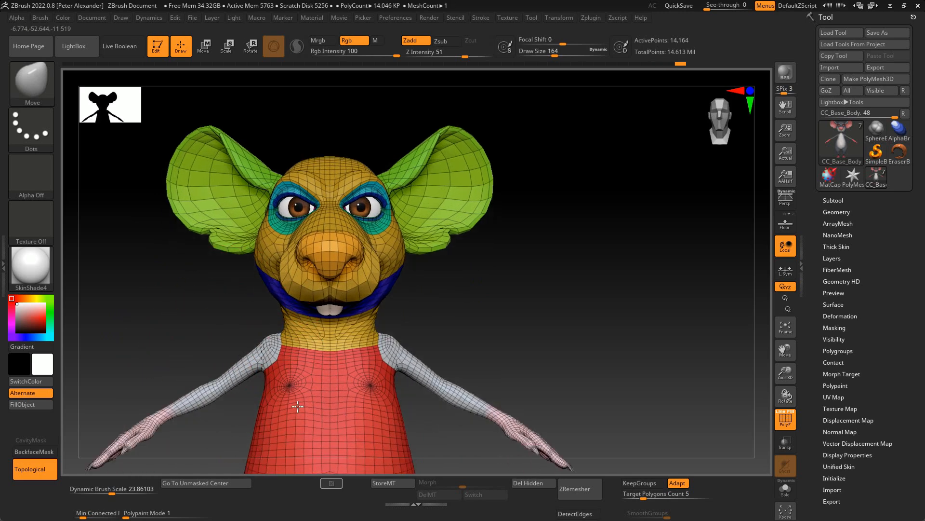
{"action": "key", "text": "b"}
{"action": "key", "text": "c"}
{"action": "key", "text": "b"}
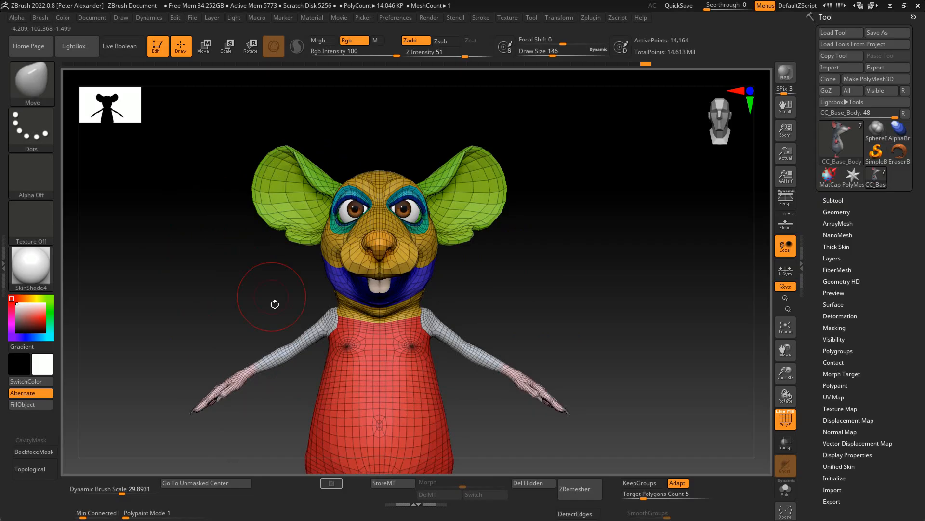
{"action": "mouse_move", "coordinate": [268, 299]}
{"action": "left_mouse_down"}
{"action": "mouse_move", "coordinate": [228, 300]}
{"action": "mouse_move", "coordinate": [269, 363]}
{"action": "mouse_move", "coordinate": [264, 385]}
{"action": "mouse_move", "coordinate": [310, 403]}
{"action": "left_mouse_up"}
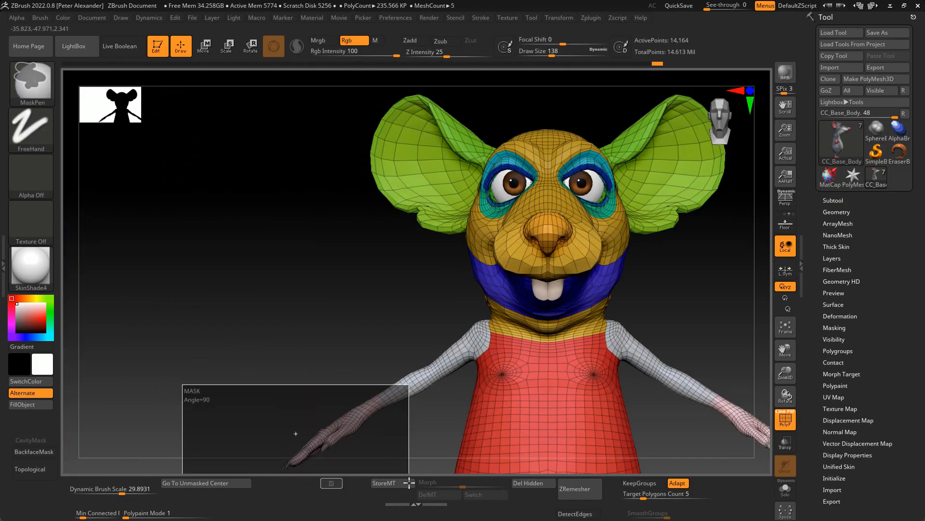
- Mask part of the body with a Lasso stroke and adjust the unmasked area with the Move gizmo
{"action": "left_click", "coordinate": [30, 127]}
{"action": "left_click", "coordinate": [136, 140]}
{"action": "mouse_move", "coordinate": [263, 243]}
{"action": "left_mouse_down", "text": "ctrl"}
{"action": "mouse_move", "coordinate": [388, 328]}
{"action": "mouse_move", "coordinate": [220, 434]}
{"action": "left_mouse_up", "text": "ctrl"}
{"action": "left_click", "coordinate": [205, 262], "text": "ctrl"}
{"action": "key", "text": "w"}
{"action": "left_click_drag", "start_coordinate": [723, 265], "coordinate": [515, 260], "text": "alt"}
{"action": "mouse_move", "coordinate": [540, 400]}
{"action": "left_mouse_down"}
{"action": "mouse_move", "coordinate": [482, 403]}
{"action": "mouse_move", "coordinate": [475, 396]}
{"action": "mouse_move", "coordinate": [484, 434]}
{"action": "left_mouse_up"}
{"action": "mouse_move", "coordinate": [203, 270]}
{"action": "left_mouse_down", "text": "alt"}
{"action": "mouse_move", "coordinate": [180, 378]}
{"action": "mouse_move", "coordinate": [207, 376]}
{"action": "mouse_move", "coordinate": [239, 435]}
{"action": "mouse_move", "coordinate": [408, 339]}
{"action": "mouse_move", "coordinate": [392, 340]}
{"action": "left_mouse_up", "text": "alt"}
{"action": "key", "text": "q"}
- Reshape the neck and throat beneath the jaw with the Move brush, varying the brush size
{"action": "left_click_drag", "start_coordinate": [318, 431], "coordinate": [328, 373], "text": "alt"}
{"action": "left_click_drag", "start_coordinate": [212, 359], "coordinate": [247, 324]}
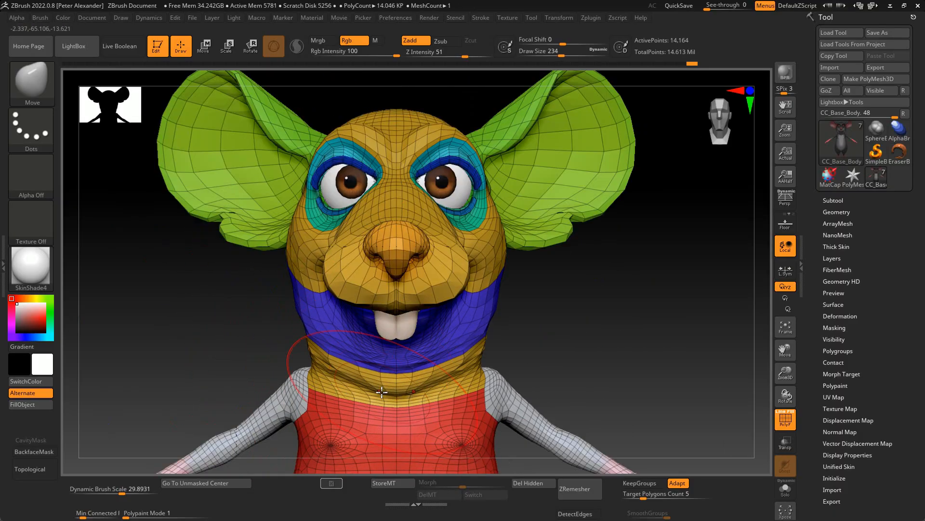
{"action": "key", "text": "bracketleft"}
{"action": "key", "text": "bracketleft"}
{"action": "left_click_drag", "start_coordinate": [166, 352], "coordinate": [217, 349]}
{"action": "mouse_move", "coordinate": [217, 350]}
{"action": "left_mouse_down", "text": "alt"}
{"action": "mouse_move", "coordinate": [217, 289]}
{"action": "mouse_move", "coordinate": [241, 333]}
{"action": "mouse_move", "coordinate": [217, 355]}
{"action": "left_mouse_up", "text": "alt"}
{"action": "key", "text": "bracketright"}
{"action": "key", "text": "bracketright"}
- Push and pull the jawline and cheeks into a new shape with an enlarged Move brush
{"action": "left_click_drag", "start_coordinate": [372, 424], "coordinate": [354, 434], "text": "shift"}
{"action": "left_click_drag", "start_coordinate": [284, 391], "coordinate": [336, 390]}
{"action": "left_click_drag", "start_coordinate": [265, 364], "coordinate": [289, 362]}
{"action": "left_click_drag", "start_coordinate": [289, 362], "coordinate": [208, 351], "text": "alt"}
{"action": "left_click_drag", "start_coordinate": [207, 352], "coordinate": [121, 356], "text": "alt"}
{"action": "left_click_drag", "start_coordinate": [411, 437], "coordinate": [402, 418], "text": "alt"}
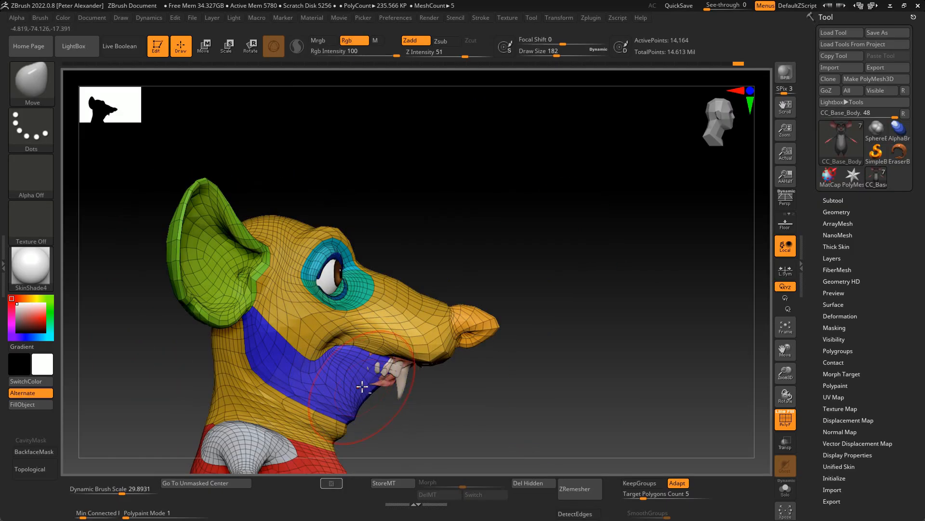
- Refine the lower jaw, mouth and muzzle in profile with the Move brush
{"action": "left_click_drag", "start_coordinate": [417, 423], "coordinate": [353, 423]}
{"action": "left_click_drag", "start_coordinate": [270, 359], "coordinate": [188, 308]}
{"action": "mouse_move", "coordinate": [240, 384]}
{"action": "left_mouse_down"}
{"action": "mouse_move", "coordinate": [341, 394]}
{"action": "mouse_move", "coordinate": [324, 381]}
{"action": "mouse_move", "coordinate": [233, 390]}
{"action": "mouse_move", "coordinate": [231, 366]}
{"action": "mouse_move", "coordinate": [298, 357]}
{"action": "left_mouse_up"}
{"action": "mouse_move", "coordinate": [367, 321]}
{"action": "left_mouse_down"}
{"action": "mouse_move", "coordinate": [204, 361]}
{"action": "mouse_move", "coordinate": [190, 232]}
{"action": "left_mouse_up"}
{"action": "mouse_move", "coordinate": [257, 339]}
{"action": "right_mouse_down"}
{"action": "mouse_move", "coordinate": [250, 326]}
{"action": "mouse_move", "coordinate": [262, 380]}
{"action": "right_mouse_up"}
{"action": "mouse_move", "coordinate": [186, 212]}
{"action": "right_mouse_down", "text": "ctrl"}
{"action": "mouse_move", "coordinate": [176, 288]}
{"action": "mouse_move", "coordinate": [208, 352]}
{"action": "right_mouse_up", "text": "ctrl"}
{"action": "left_click_drag", "start_coordinate": [199, 239], "coordinate": [208, 224]}
- Raise the body two subdivision levels without the wireframe and isolate the eye-socket polygroup in Solo mode
{"action": "key", "text": "shift+f"}
{"action": "key", "text": "d"}
{"action": "key", "text": "d"}
{"action": "right_click_drag", "start_coordinate": [207, 357], "coordinate": [302, 363]}
{"action": "key", "text": "alt+s"}
{"action": "left_click", "coordinate": [379, 259], "text": "ctrl+shift"}
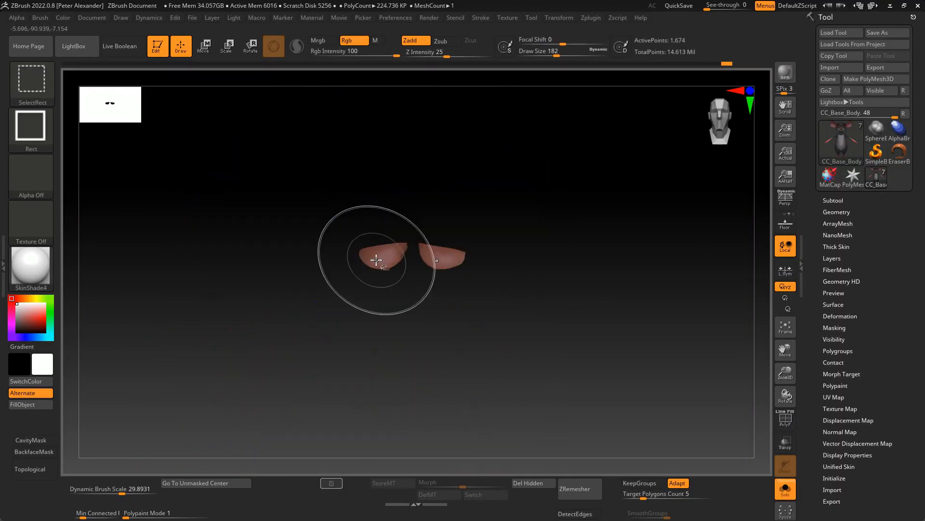
{"action": "left_click", "coordinate": [379, 259], "text": "ctrl+shift"}
- Mask the eye-socket polygroup and bring the rest of the body back into view
{"action": "right_click_drag", "start_coordinate": [178, 357], "coordinate": [219, 347]}
{"action": "left_click", "coordinate": [386, 367], "text": "ctrl+shift"}
{"action": "left_click", "coordinate": [328, 239], "text": "ctrl+shift"}
{"action": "right_click_drag", "start_coordinate": [219, 348], "coordinate": [202, 329], "text": "ctrl"}
{"action": "left_click", "coordinate": [215, 385], "text": "ctrl"}
{"action": "left_click", "coordinate": [216, 386], "text": "ctrl"}
{"action": "left_click", "coordinate": [216, 385], "text": "ctrl+shift"}
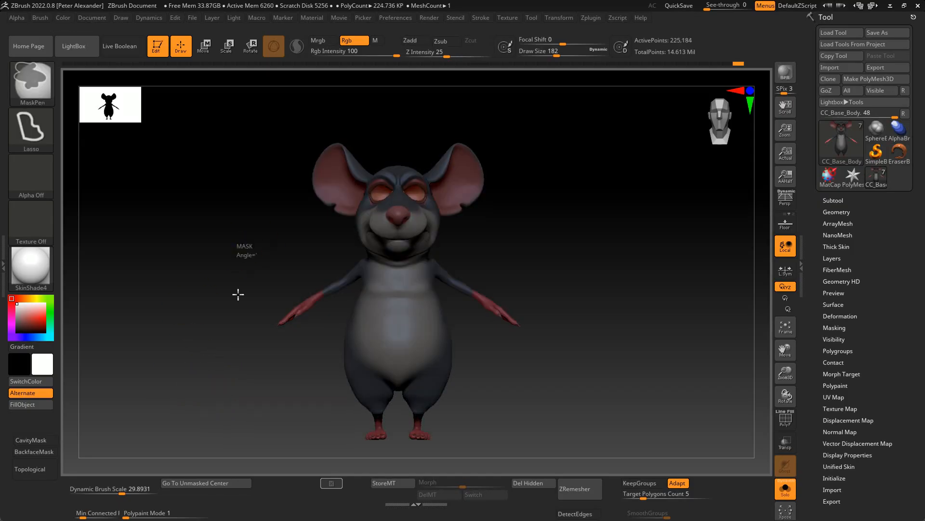
- Take the body to its highest subdivision level and mask its eye sockets there
{"action": "right_click_drag", "start_coordinate": [248, 248], "coordinate": [201, 326], "text": "ctrl"}
{"action": "right_click_drag", "start_coordinate": [281, 259], "coordinate": [279, 309], "text": "alt"}
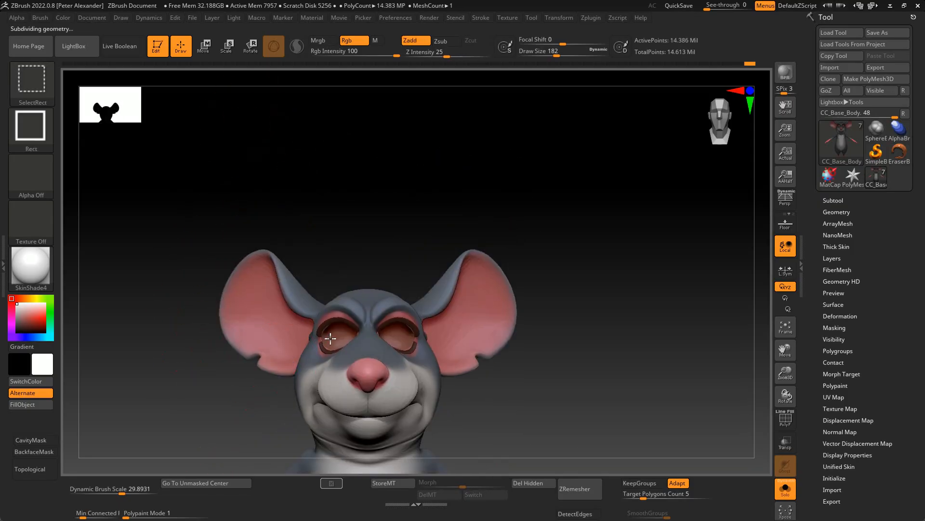
{"action": "left_click", "coordinate": [338, 335], "text": "ctrl+shift"}
{"action": "left_click", "coordinate": [254, 387], "text": "ctrl"}
{"action": "left_click", "coordinate": [249, 395], "text": "ctrl+shift"}
{"action": "left_click", "coordinate": [203, 417], "text": "ctrl"}
{"action": "left_click", "coordinate": [198, 419], "text": "ctrl"}
- Fill the unmasked body with muted pink (147, 112, 112) at Rgb Intensity 77, and clear the eye-socket mask
{"action": "left_click_drag", "start_coordinate": [29, 312], "coordinate": [13, 313]}
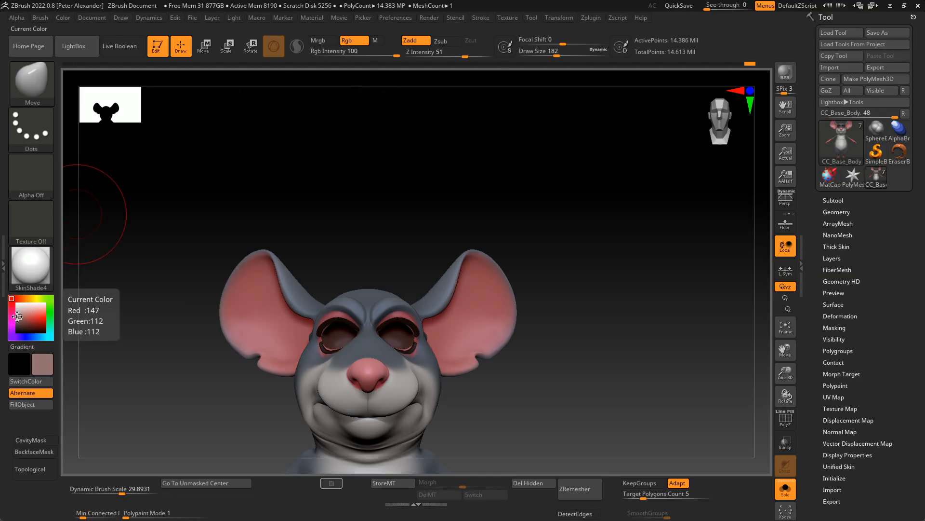
{"action": "left_click", "coordinate": [23, 404]}
{"action": "key", "text": "ctrl+z"}
{"action": "left_click", "coordinate": [31, 405]}
{"action": "right_click_drag", "start_coordinate": [180, 409], "coordinate": [283, 238], "text": "alt"}
{"action": "left_click", "coordinate": [199, 376], "text": "ctrl"}
{"action": "right_click_drag", "start_coordinate": [199, 376], "coordinate": [155, 337], "text": "ctrl"}
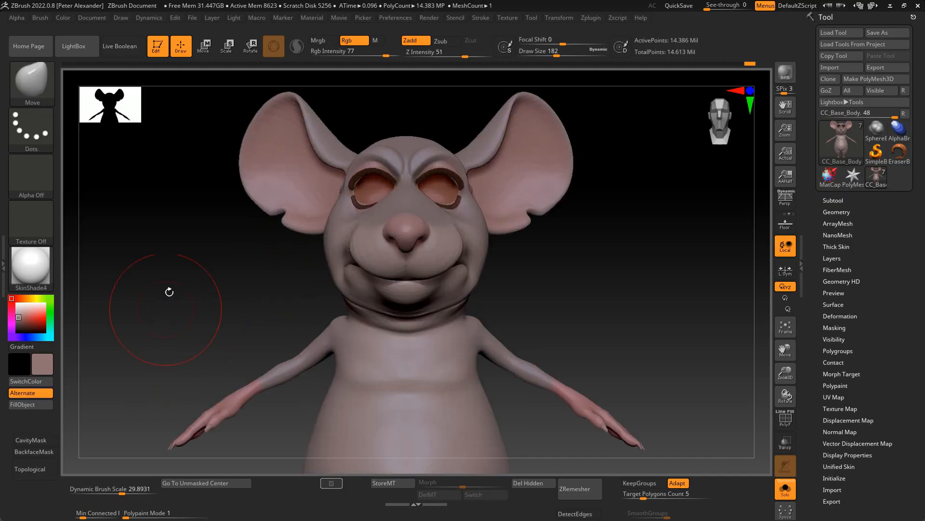
- Lower the body by three subdivision levels and reshape the eye area and face with the Move brush
{"action": "right_click_drag", "start_coordinate": [227, 260], "coordinate": [167, 378], "text": "alt"}
{"action": "key", "text": "shift+d"}
{"action": "key", "text": "shift+d"}
{"action": "key", "text": "shift+d"}
{"action": "key", "text": "shift+d"}
{"action": "key", "text": "shift+d"}
{"action": "mouse_move", "coordinate": [222, 368]}
{"action": "right_mouse_down", "text": "alt"}
{"action": "mouse_move", "coordinate": [221, 401]}
{"action": "mouse_move", "coordinate": [234, 355]}
{"action": "right_mouse_up", "text": "alt"}
{"action": "left_click_drag", "start_coordinate": [315, 322], "coordinate": [276, 331]}
{"action": "left_click_drag", "start_coordinate": [339, 295], "coordinate": [340, 308]}
{"action": "left_click_drag", "start_coordinate": [327, 324], "coordinate": [314, 337]}
{"action": "mouse_move", "coordinate": [184, 388]}
{"action": "right_mouse_down", "text": "alt"}
{"action": "mouse_move", "coordinate": [175, 414]}
{"action": "mouse_move", "coordinate": [229, 421]}
{"action": "right_mouse_up", "text": "alt"}
{"action": "left_click", "coordinate": [175, 413], "text": "ctrl+shift"}
{"action": "right_click_drag", "start_coordinate": [229, 420], "coordinate": [210, 443]}
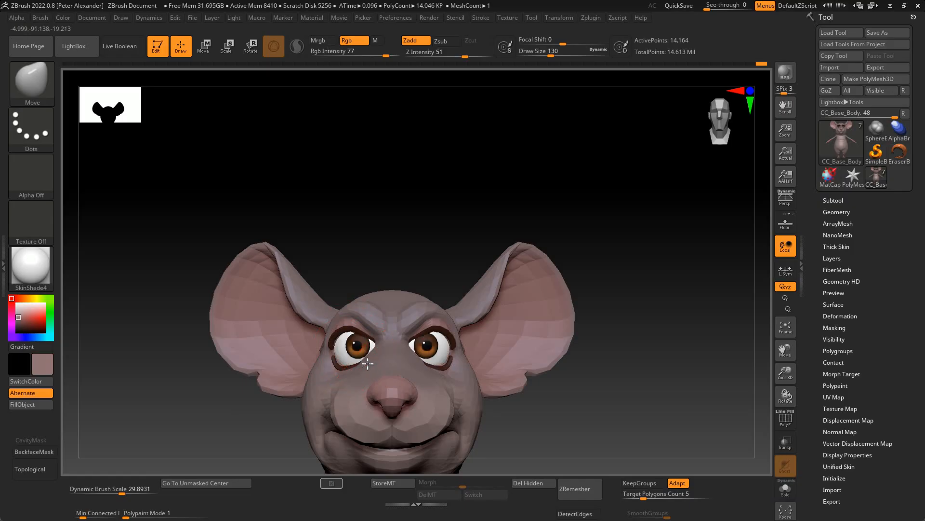
- Adjust the brow area and the snout and nose profile with the Move brush
{"action": "right_click_drag", "start_coordinate": [383, 355], "coordinate": [367, 328], "text": "alt"}
{"action": "right_click_drag", "start_coordinate": [86, 375], "coordinate": [141, 371]}
{"action": "key", "text": "bracketright"}
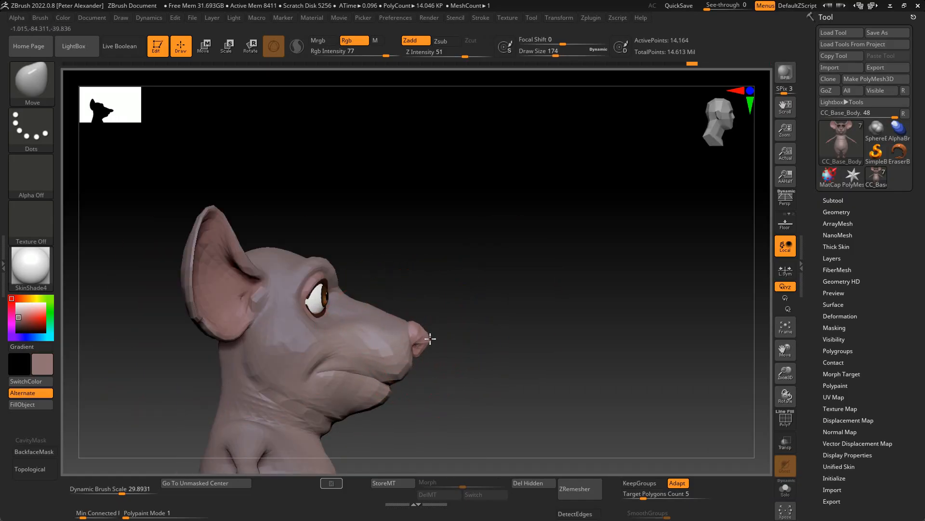
{"action": "right_click_drag", "start_coordinate": [430, 339], "coordinate": [186, 362], "text": "shift"}
- Raise the body two subdivision levels and choose the SnakeHook brush at a reduced size
{"action": "key", "text": "d"}
{"action": "key", "text": "d"}
{"action": "mouse_move", "coordinate": [181, 166]}
{"action": "right_mouse_down", "text": "alt"}
{"action": "mouse_move", "coordinate": [190, 250]}
{"action": "mouse_move", "coordinate": [181, 252]}
{"action": "right_mouse_up", "text": "alt"}
{"action": "key", "text": "bracketleft"}
{"action": "mouse_move", "coordinate": [330, 305]}
{"action": "right_mouse_down"}
{"action": "mouse_move", "coordinate": [328, 271]}
{"action": "mouse_move", "coordinate": [374, 356]}
{"action": "mouse_move", "coordinate": [104, 182]}
{"action": "right_mouse_up"}
{"action": "key", "text": "b"}
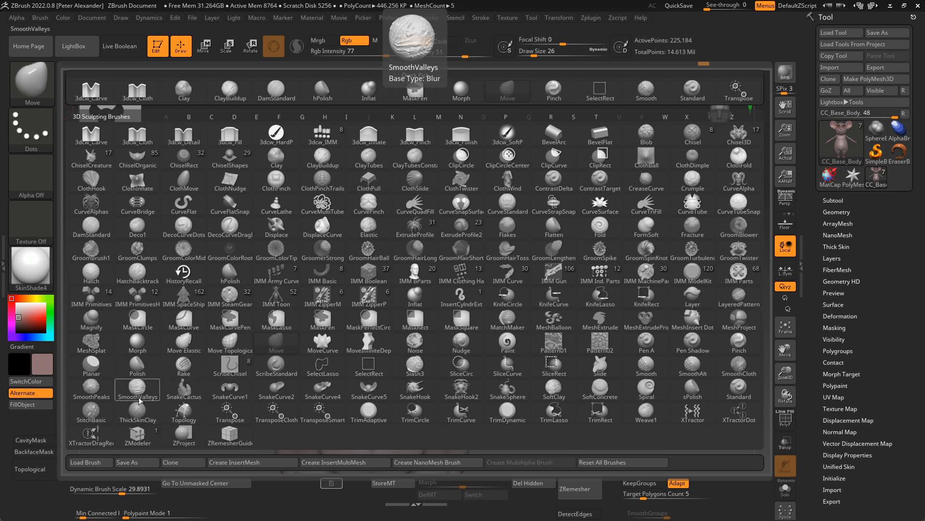
{"action": "left_click", "coordinate": [362, 391]}
{"action": "left_click_drag", "start_coordinate": [378, 347], "coordinate": [359, 321]}
{"action": "left_click_drag", "start_coordinate": [337, 270], "coordinate": [296, 267], "text": "shift"}
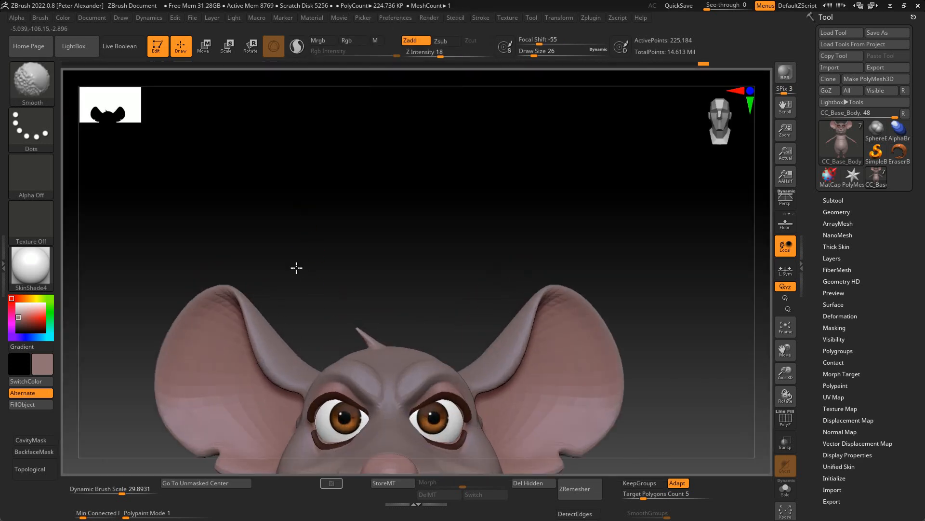
{"action": "key", "text": "ctrl+z"}
- Pull a thick central hair tuft out of the crown of the head with the SnakeHook brush
{"action": "right_click_drag", "start_coordinate": [332, 284], "coordinate": [370, 327], "text": "ctrl"}
{"action": "left_click_drag", "start_coordinate": [338, 299], "coordinate": [374, 309]}
{"action": "key", "text": "s"}
{"action": "left_click_drag", "start_coordinate": [384, 353], "coordinate": [385, 299]}
{"action": "left_click_drag", "start_coordinate": [367, 289], "coordinate": [328, 296]}
{"action": "right_click_drag", "start_coordinate": [328, 296], "coordinate": [368, 326], "text": "ctrl"}
{"action": "key", "text": "s"}
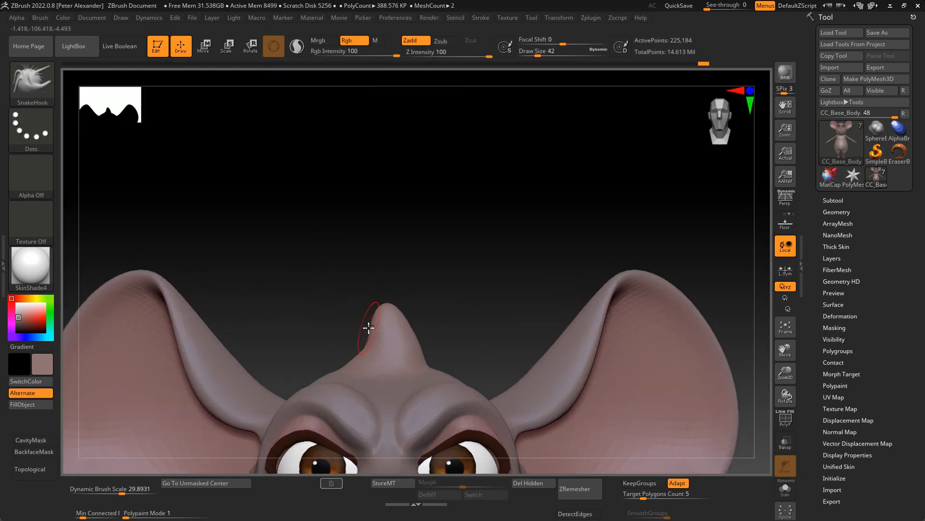
- Bend and slim the central hair tuft with the Move brush and smooth its surface
{"action": "key", "text": "b"}
{"action": "key", "text": "m"}
{"action": "key", "text": "v"}
{"action": "mouse_move", "coordinate": [368, 330]}
{"action": "left_mouse_down"}
{"action": "mouse_move", "coordinate": [380, 331]}
{"action": "mouse_move", "coordinate": [147, 221]}
{"action": "left_mouse_up"}
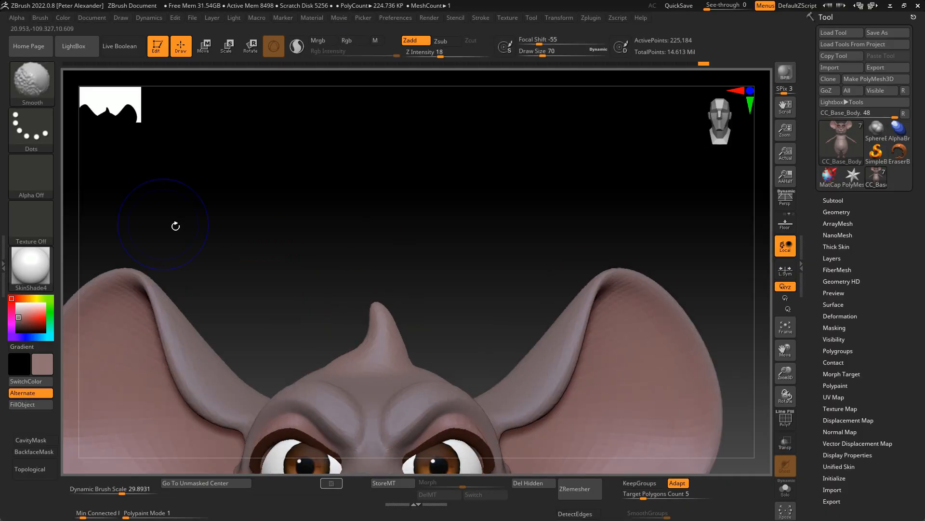
{"action": "right_click_drag", "start_coordinate": [308, 309], "coordinate": [334, 357], "text": "ctrl"}
- Draw out a smaller hair spike beside the central tuft with the SnakeHook brush at size 22
{"action": "key", "text": "s"}
{"action": "key", "text": "b"}
{"action": "left_click", "coordinate": [689, 94]}
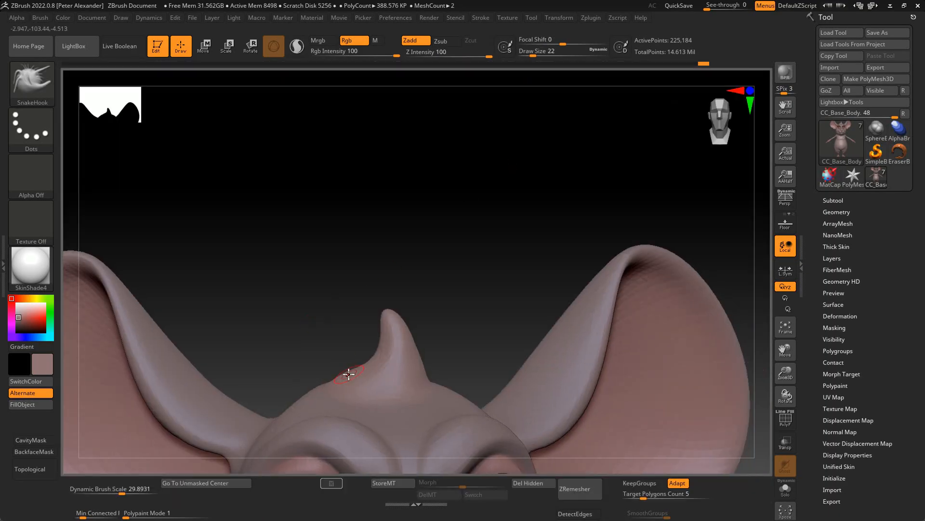
{"action": "left_click_drag", "start_coordinate": [415, 334], "coordinate": [412, 332]}
{"action": "left_click_drag", "start_coordinate": [326, 295], "coordinate": [316, 322]}
{"action": "mouse_move", "coordinate": [371, 350]}
{"action": "right_mouse_down", "text": "ctrl"}
{"action": "mouse_move", "coordinate": [193, 308]}
{"action": "mouse_move", "coordinate": [265, 393]}
{"action": "right_mouse_up", "text": "ctrl"}
- Add more hair spikes around the central tuft with the SnakeHook brush at size 26
{"action": "key", "text": "b"}
{"action": "left_click", "coordinate": [689, 94]}
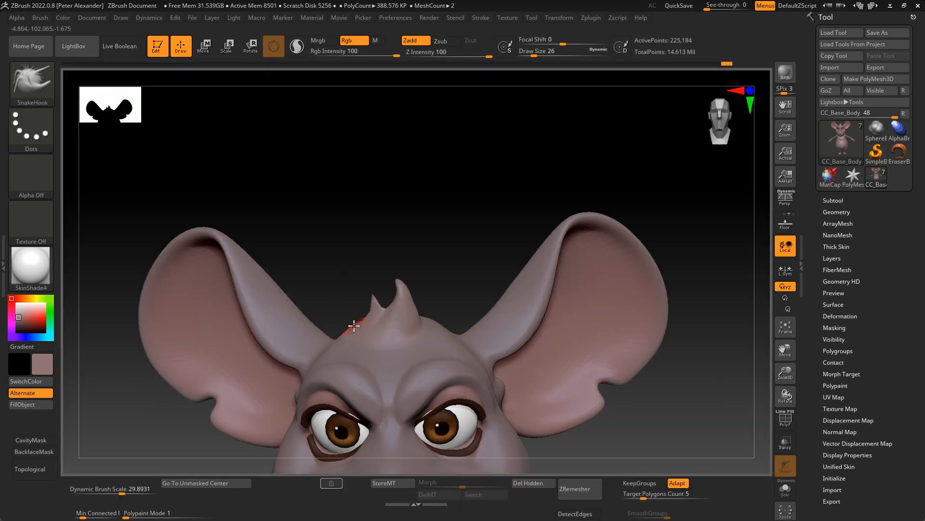
{"action": "left_click_drag", "start_coordinate": [352, 253], "coordinate": [367, 258]}
{"action": "left_click_drag", "start_coordinate": [434, 318], "coordinate": [473, 285]}
{"action": "left_click_drag", "start_coordinate": [433, 309], "coordinate": [366, 277]}
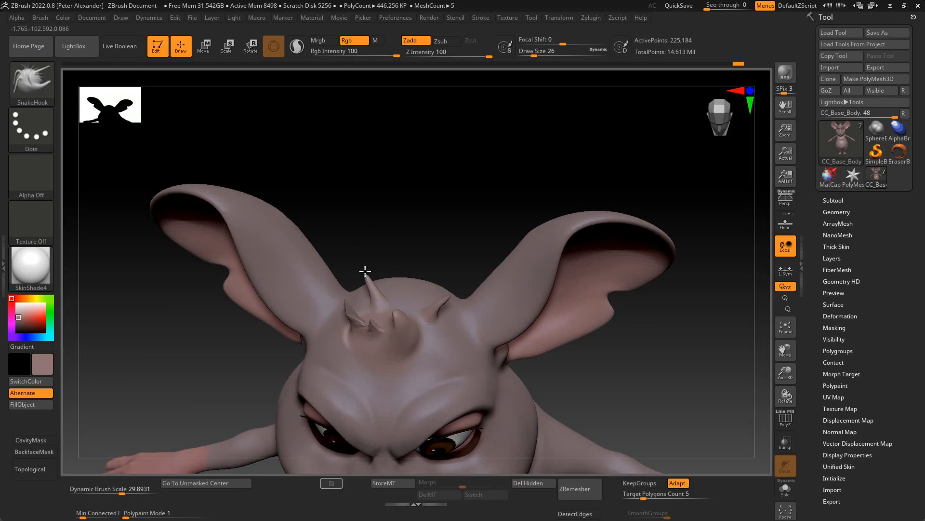
{"action": "mouse_move", "coordinate": [299, 190]}
{"action": "left_mouse_down"}
{"action": "mouse_move", "coordinate": [240, 215]}
{"action": "mouse_move", "coordinate": [355, 287]}
{"action": "mouse_move", "coordinate": [349, 282]}
{"action": "left_mouse_up"}
{"action": "key", "text": "shift"}
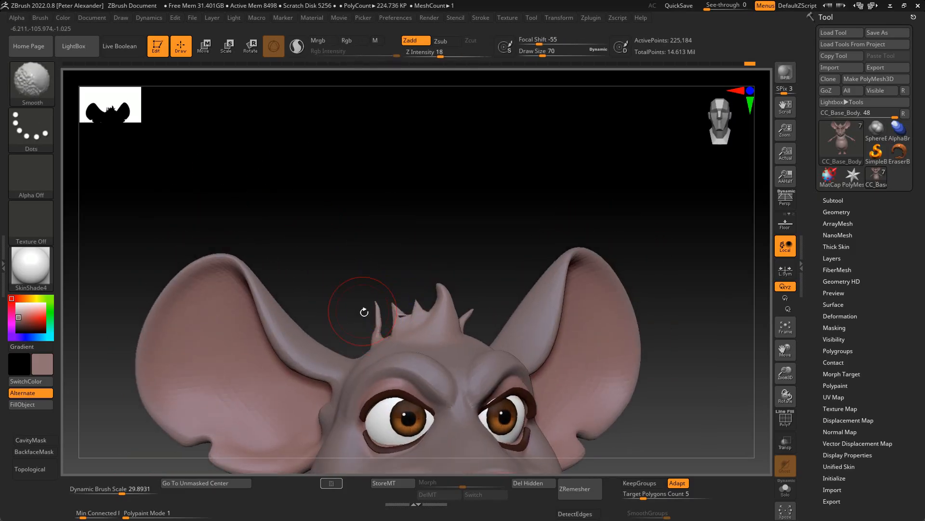
- Nudge the small hair spikes beside the central tuft to refine the crown's silhouette
{"action": "mouse_move", "coordinate": [270, 231]}
{"action": "left_mouse_down", "text": "alt"}
{"action": "mouse_move", "coordinate": [196, 252]}
{"action": "mouse_move", "coordinate": [299, 284]}
{"action": "left_mouse_up", "text": "alt"}
{"action": "left_click_drag", "start_coordinate": [405, 310], "coordinate": [400, 300], "text": "shift"}
{"action": "left_click_drag", "start_coordinate": [451, 282], "coordinate": [449, 277]}
{"action": "mouse_move", "coordinate": [388, 231]}
{"action": "left_mouse_down", "text": "shift"}
{"action": "mouse_move", "coordinate": [405, 237]}
{"action": "mouse_move", "coordinate": [414, 289]}
{"action": "left_mouse_up", "text": "shift"}
{"action": "mouse_move", "coordinate": [290, 203]}
{"action": "left_mouse_down", "text": "shift"}
{"action": "mouse_move", "coordinate": [265, 170]}
{"action": "mouse_move", "coordinate": [229, 401]}
{"action": "mouse_move", "coordinate": [245, 396]}
{"action": "left_mouse_up", "text": "shift"}
- Pull pointed fur tufts out of both cheeks and add small spikes above them with the Move brush
{"action": "mouse_move", "coordinate": [308, 363]}
{"action": "left_mouse_down"}
{"action": "mouse_move", "coordinate": [273, 378]}
{"action": "mouse_move", "coordinate": [298, 373]}
{"action": "left_mouse_up"}
{"action": "left_click_drag", "start_coordinate": [299, 374], "coordinate": [309, 354], "text": "alt"}
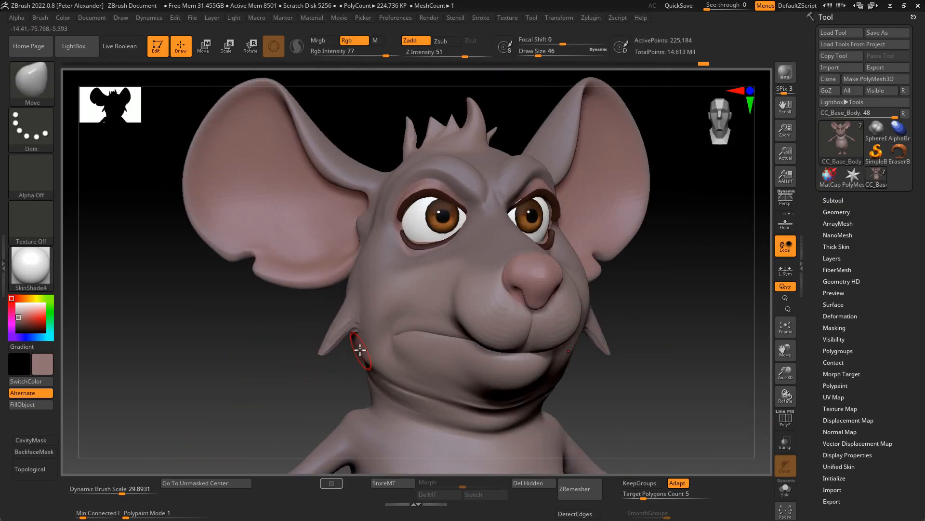
{"action": "mouse_move", "coordinate": [314, 322]}
{"action": "left_mouse_down", "text": "shift"}
{"action": "mouse_move", "coordinate": [289, 335]}
{"action": "mouse_move", "coordinate": [291, 352]}
{"action": "mouse_move", "coordinate": [326, 325]}
{"action": "mouse_move", "coordinate": [324, 343]}
{"action": "mouse_move", "coordinate": [337, 353]}
{"action": "mouse_move", "coordinate": [230, 366]}
{"action": "mouse_move", "coordinate": [320, 368]}
{"action": "mouse_move", "coordinate": [292, 351]}
{"action": "mouse_move", "coordinate": [283, 368]}
{"action": "mouse_move", "coordinate": [353, 424]}
{"action": "left_mouse_up", "text": "shift"}
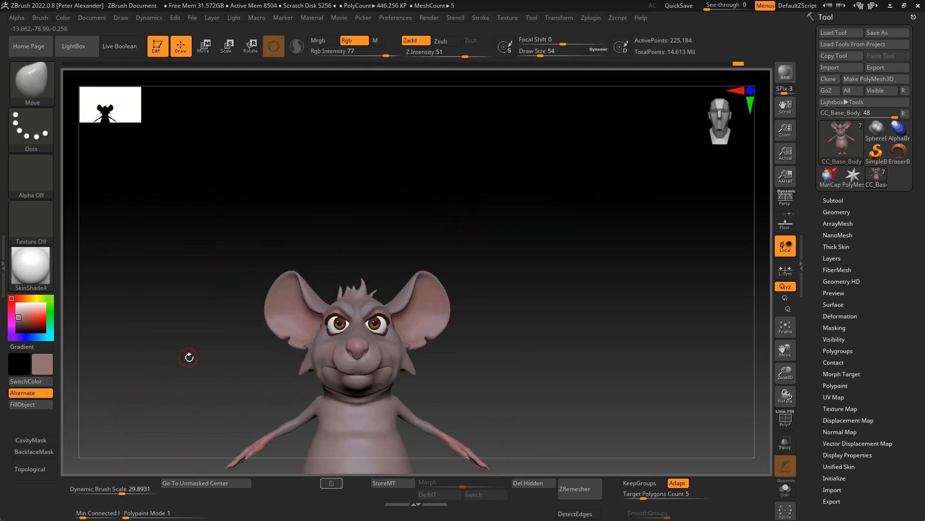
{"action": "left_click_drag", "start_coordinate": [188, 356], "coordinate": [293, 359], "text": "alt"}
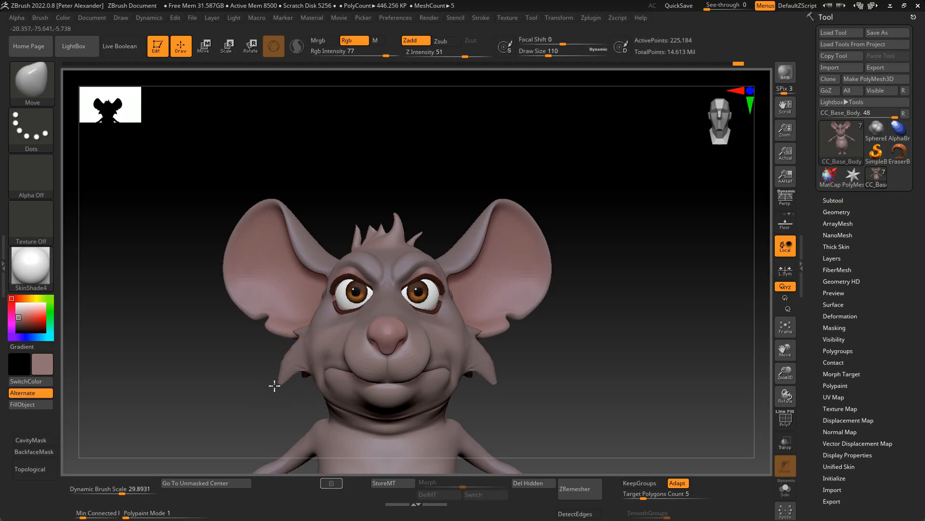
{"action": "left_click_drag", "start_coordinate": [234, 362], "coordinate": [247, 354]}
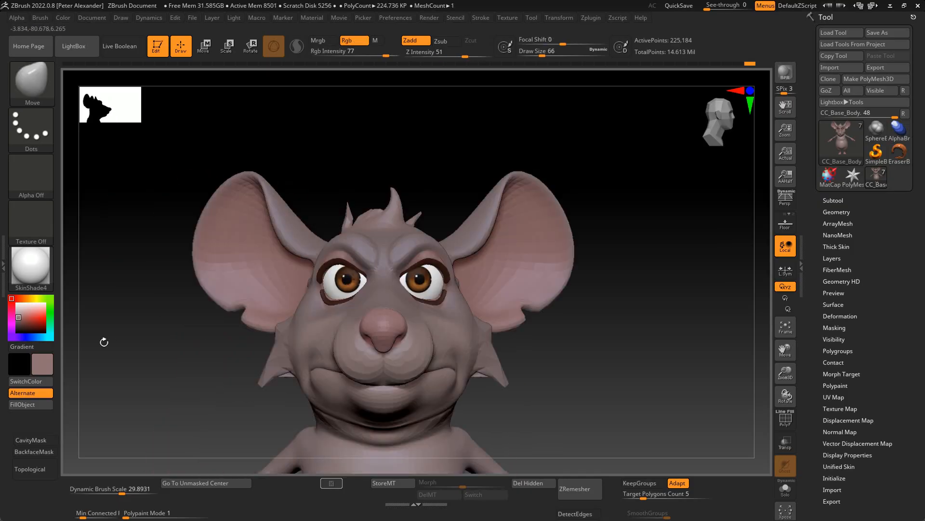
{"action": "left_click_drag", "start_coordinate": [103, 343], "coordinate": [304, 358]}
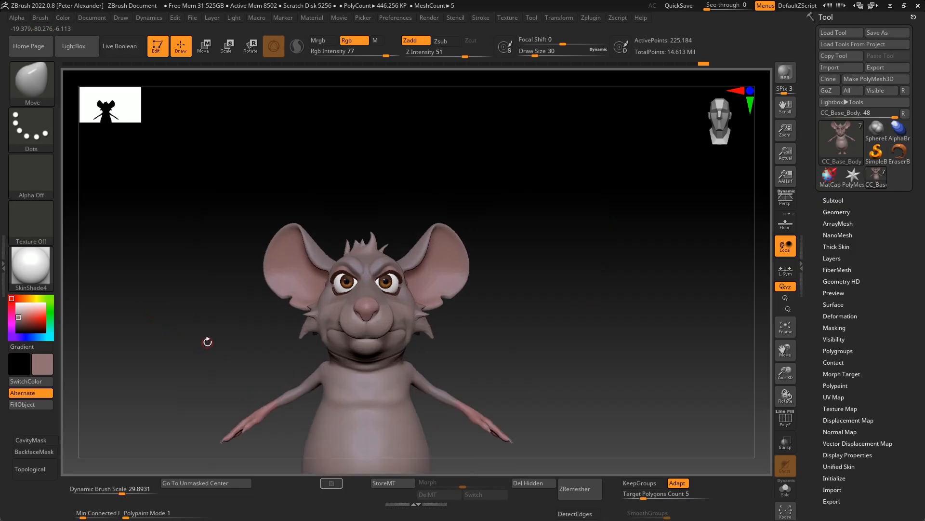
{"action": "mouse_move", "coordinate": [204, 341]}
{"action": "left_mouse_down"}
{"action": "mouse_move", "coordinate": [198, 308]}
{"action": "mouse_move", "coordinate": [177, 310]}
{"action": "mouse_move", "coordinate": [238, 334]}
{"action": "mouse_move", "coordinate": [242, 340]}
{"action": "mouse_move", "coordinate": [229, 331]}
{"action": "mouse_move", "coordinate": [226, 354]}
{"action": "mouse_move", "coordinate": [234, 371]}
{"action": "left_mouse_up"}
- Turn on backface masking and carve creases inside the ears with the DamStandard brush at size 58
{"action": "key", "text": "b"}
{"action": "key", "text": "d"}
{"action": "key", "text": "s"}
{"action": "mouse_move", "coordinate": [173, 341]}
{"action": "left_mouse_down"}
{"action": "mouse_move", "coordinate": [188, 303]}
{"action": "mouse_move", "coordinate": [174, 318]}
{"action": "left_mouse_up"}
{"action": "left_click", "coordinate": [34, 451]}
{"action": "left_click_drag", "start_coordinate": [251, 299], "coordinate": [269, 337]}
{"action": "mouse_move", "coordinate": [207, 311]}
{"action": "left_mouse_down", "text": "shift"}
{"action": "mouse_move", "coordinate": [184, 303]}
{"action": "mouse_move", "coordinate": [281, 314]}
{"action": "left_mouse_up", "text": "shift"}
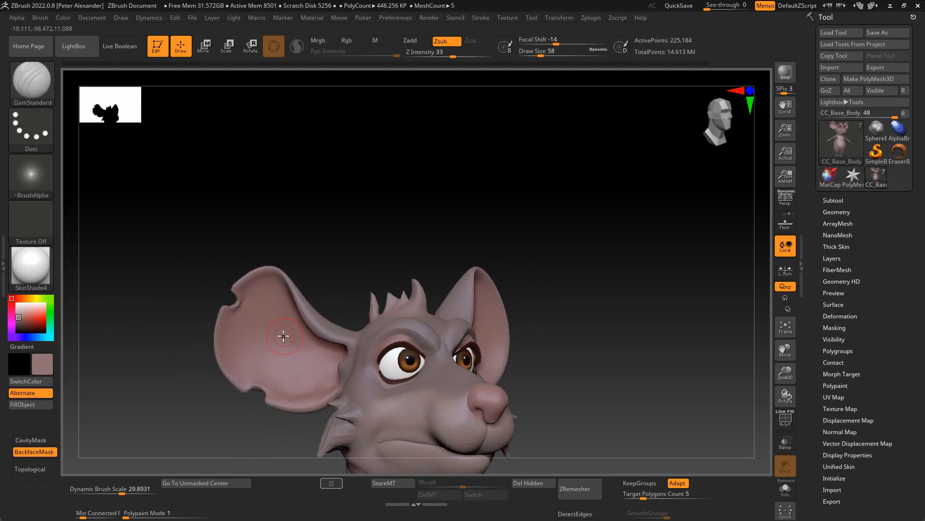
- Build up vertical cartilage ridges inside the ears with the ClayBuildup brush at size 30
{"action": "key", "text": "b"}
{"action": "key", "text": "c"}
{"action": "key", "text": "b"}
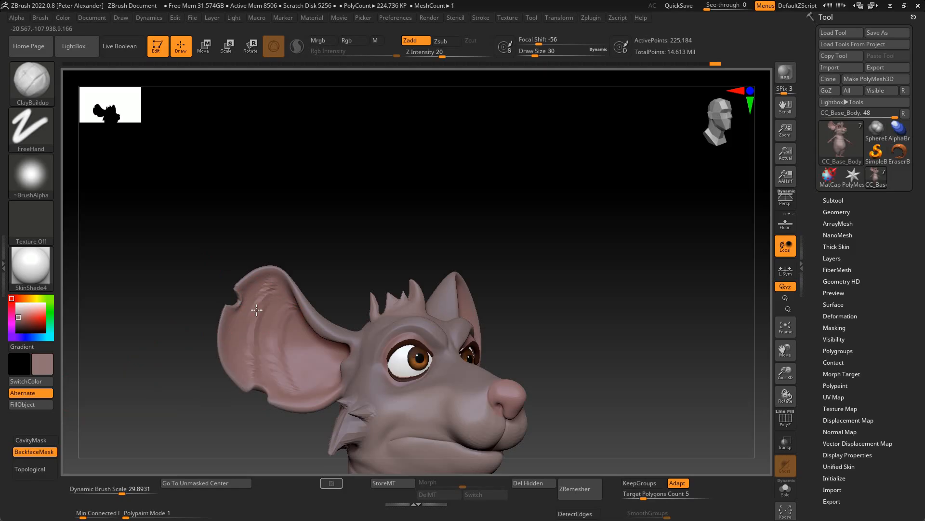
{"action": "mouse_move", "coordinate": [218, 378]}
{"action": "left_mouse_down", "text": "shift"}
{"action": "mouse_move", "coordinate": [209, 372]}
{"action": "mouse_move", "coordinate": [228, 381]}
{"action": "left_mouse_up", "text": "shift"}
{"action": "mouse_move", "coordinate": [295, 363]}
{"action": "left_mouse_down"}
{"action": "mouse_move", "coordinate": [268, 337]}
{"action": "mouse_move", "coordinate": [263, 308]}
{"action": "mouse_move", "coordinate": [275, 349]}
{"action": "mouse_move", "coordinate": [306, 331]}
{"action": "mouse_move", "coordinate": [289, 347]}
{"action": "left_mouse_up"}
{"action": "mouse_move", "coordinate": [170, 355]}
{"action": "left_mouse_down", "text": "shift"}
{"action": "mouse_move", "coordinate": [153, 360]}
{"action": "mouse_move", "coordinate": [159, 385]}
{"action": "left_mouse_up", "text": "shift"}
{"action": "left_click_drag", "start_coordinate": [263, 318], "coordinate": [266, 333], "text": "shift"}
{"action": "left_click_drag", "start_coordinate": [211, 392], "coordinate": [290, 389]}
- Adjust the inner folds and outline of the ears with the Move brush
{"action": "key", "text": "b"}
{"action": "key", "text": "m"}
{"action": "key", "text": "v"}
{"action": "left_click_drag", "start_coordinate": [297, 325], "coordinate": [306, 315]}
{"action": "left_click_drag", "start_coordinate": [307, 332], "coordinate": [305, 341], "text": "shift"}
{"action": "left_click_drag", "start_coordinate": [227, 385], "coordinate": [193, 380], "text": "shift"}
{"action": "mouse_move", "coordinate": [192, 381]}
{"action": "left_mouse_down", "text": "alt"}
{"action": "mouse_move", "coordinate": [183, 382]}
{"action": "mouse_move", "coordinate": [196, 409]}
{"action": "mouse_move", "coordinate": [190, 429]}
{"action": "left_mouse_up", "text": "alt"}
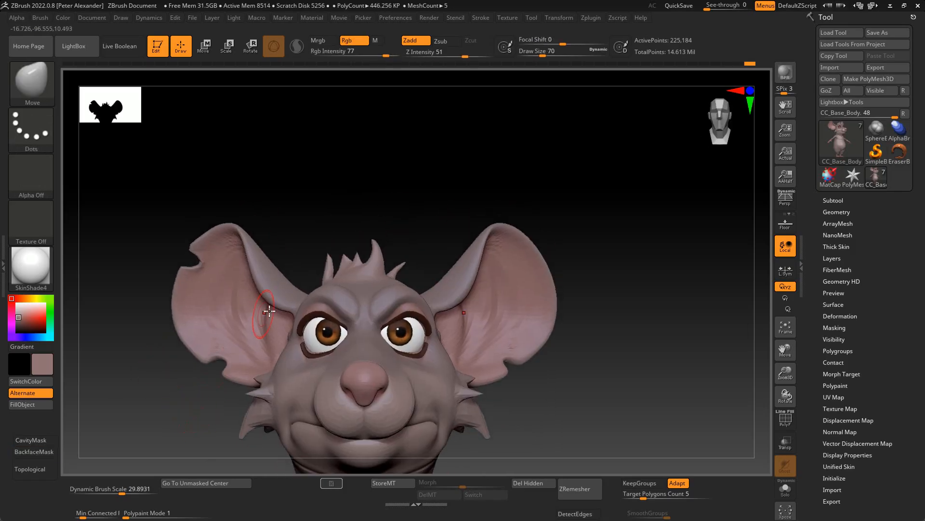
{"action": "mouse_move", "coordinate": [201, 397]}
{"action": "left_mouse_down", "text": "alt"}
{"action": "mouse_move", "coordinate": [219, 308]}
{"action": "mouse_move", "coordinate": [206, 392]}
{"action": "mouse_move", "coordinate": [242, 269]}
{"action": "mouse_move", "coordinate": [269, 417]}
{"action": "mouse_move", "coordinate": [237, 399]}
{"action": "mouse_move", "coordinate": [294, 365]}
{"action": "mouse_move", "coordinate": [276, 378]}
{"action": "left_mouse_up", "text": "alt"}
{"action": "mouse_move", "coordinate": [207, 364]}
{"action": "left_mouse_down"}
{"action": "mouse_move", "coordinate": [308, 366]}
{"action": "mouse_move", "coordinate": [260, 401]}
{"action": "mouse_move", "coordinate": [241, 359]}
{"action": "left_mouse_up"}
{"action": "left_click_drag", "start_coordinate": [241, 359], "coordinate": [264, 324]}
{"action": "mouse_move", "coordinate": [181, 315]}
{"action": "left_mouse_down", "text": "alt"}
{"action": "mouse_move", "coordinate": [280, 362]}
{"action": "mouse_move", "coordinate": [248, 368]}
{"action": "mouse_move", "coordinate": [289, 403]}
{"action": "mouse_move", "coordinate": [239, 398]}
{"action": "mouse_move", "coordinate": [238, 415]}
{"action": "mouse_move", "coordinate": [239, 407]}
{"action": "mouse_move", "coordinate": [207, 441]}
{"action": "left_mouse_up", "text": "alt"}
- Shape pointed fur tufts on the shoulders, forearms and flanks with the Move and DamStandard brushes
{"action": "left_click_drag", "start_coordinate": [246, 374], "coordinate": [244, 382]}
{"action": "mouse_move", "coordinate": [216, 363]}
{"action": "left_mouse_down"}
{"action": "mouse_move", "coordinate": [237, 396]}
{"action": "mouse_move", "coordinate": [213, 407]}
{"action": "mouse_move", "coordinate": [177, 399]}
{"action": "mouse_move", "coordinate": [269, 411]}
{"action": "mouse_move", "coordinate": [271, 419]}
{"action": "mouse_move", "coordinate": [224, 331]}
{"action": "mouse_move", "coordinate": [194, 357]}
{"action": "mouse_move", "coordinate": [236, 386]}
{"action": "mouse_move", "coordinate": [178, 311]}
{"action": "mouse_move", "coordinate": [200, 326]}
{"action": "mouse_move", "coordinate": [192, 305]}
{"action": "mouse_move", "coordinate": [132, 283]}
{"action": "mouse_move", "coordinate": [191, 275]}
{"action": "mouse_move", "coordinate": [109, 419]}
{"action": "mouse_move", "coordinate": [193, 363]}
{"action": "mouse_move", "coordinate": [241, 390]}
{"action": "mouse_move", "coordinate": [201, 443]}
{"action": "mouse_move", "coordinate": [263, 416]}
{"action": "mouse_move", "coordinate": [242, 364]}
{"action": "mouse_move", "coordinate": [333, 398]}
{"action": "left_mouse_up"}
{"action": "key", "text": "["}
{"action": "key", "text": "b"}
{"action": "key", "text": "d"}
{"action": "key", "text": "s"}
{"action": "left_click_drag", "start_coordinate": [332, 397], "coordinate": [285, 371], "text": "shift"}
{"action": "mouse_move", "coordinate": [243, 348]}
{"action": "left_mouse_down"}
{"action": "mouse_move", "coordinate": [343, 405]}
{"action": "mouse_move", "coordinate": [314, 388]}
{"action": "mouse_move", "coordinate": [309, 397]}
{"action": "left_mouse_up"}
{"action": "key", "text": "b"}
{"action": "key", "text": "m"}
{"action": "key", "text": "v"}
{"action": "mouse_move", "coordinate": [183, 393]}
{"action": "left_mouse_down", "text": "alt"}
{"action": "mouse_move", "coordinate": [167, 374]}
{"action": "mouse_move", "coordinate": [221, 337]}
{"action": "mouse_move", "coordinate": [237, 389]}
{"action": "left_mouse_up", "text": "alt"}
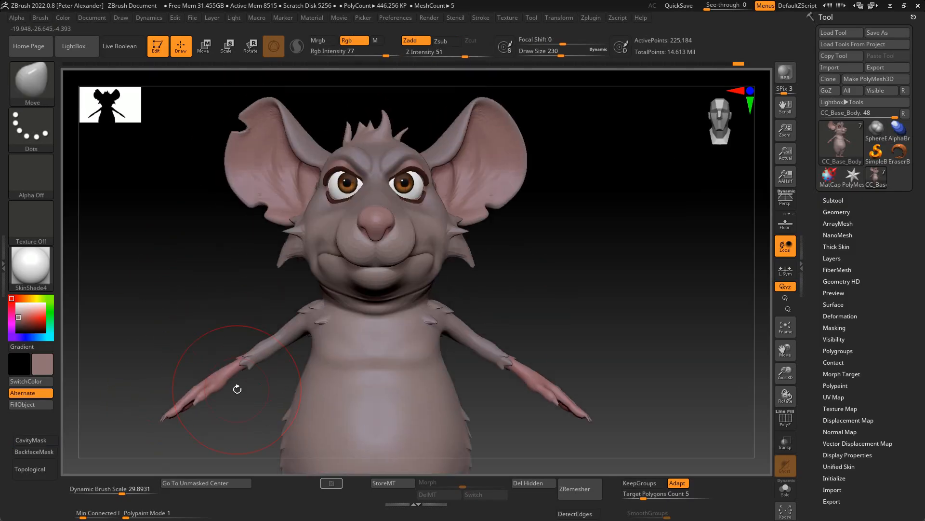
- Select the eyes subtool, centre the gizmo on its unmasked area and reposition the eyes in their sockets
{"action": "left_click_drag", "start_coordinate": [206, 230], "coordinate": [150, 389], "text": "alt"}
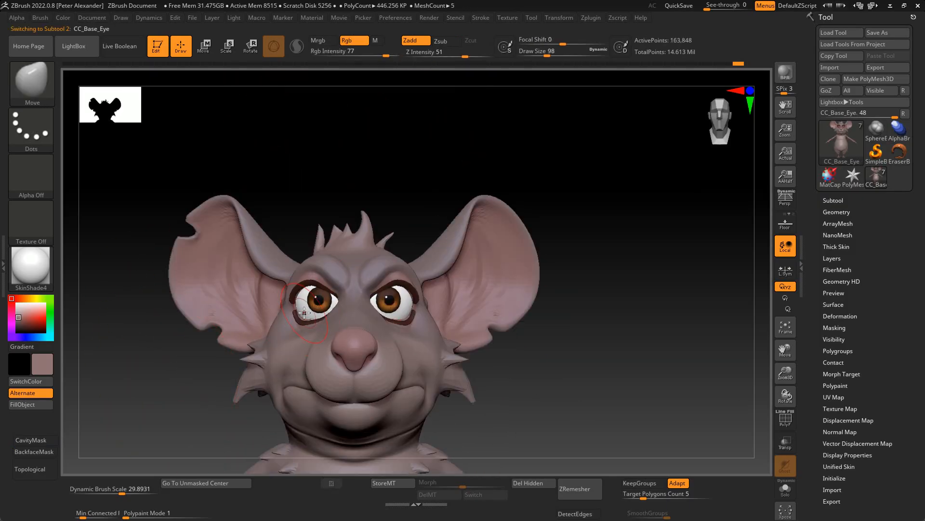
{"action": "key", "text": "alt+s"}
{"action": "key", "text": "w"}
{"action": "left_click", "coordinate": [196, 481]}
{"action": "key", "text": "alt+s"}
{"action": "mouse_move", "coordinate": [382, 368]}
{"action": "left_mouse_down"}
{"action": "mouse_move", "coordinate": [380, 358]}
{"action": "mouse_move", "coordinate": [388, 365]}
{"action": "left_mouse_up"}
{"action": "left_click_drag", "start_coordinate": [426, 327], "coordinate": [422, 327]}
{"action": "mouse_move", "coordinate": [147, 424]}
{"action": "left_mouse_down", "text": "alt"}
{"action": "mouse_move", "coordinate": [161, 378]}
{"action": "mouse_move", "coordinate": [192, 435]}
{"action": "left_mouse_up", "text": "alt"}
{"action": "key", "text": "q"}
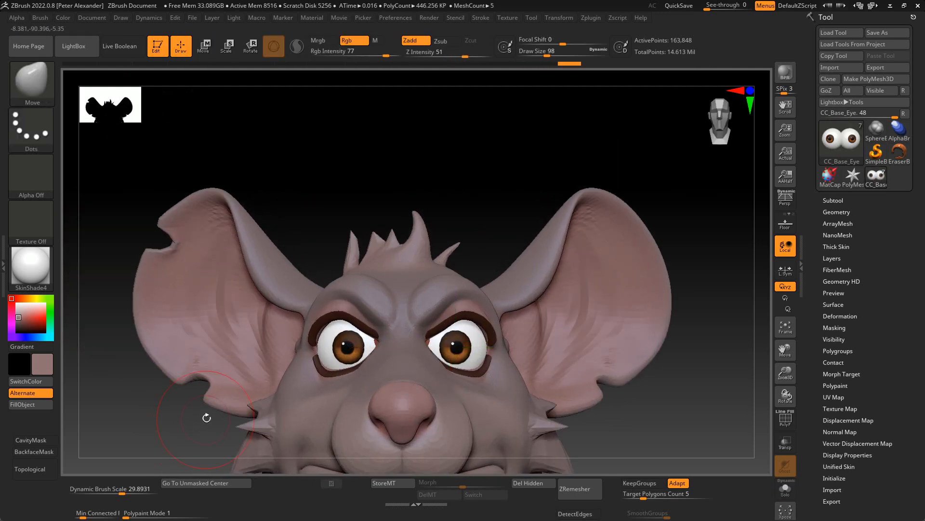
- Fill the eyes with pale yellow and paint small red irises with dark pupils
{"action": "left_click", "coordinate": [32, 300]}
{"action": "left_click", "coordinate": [30, 404]}
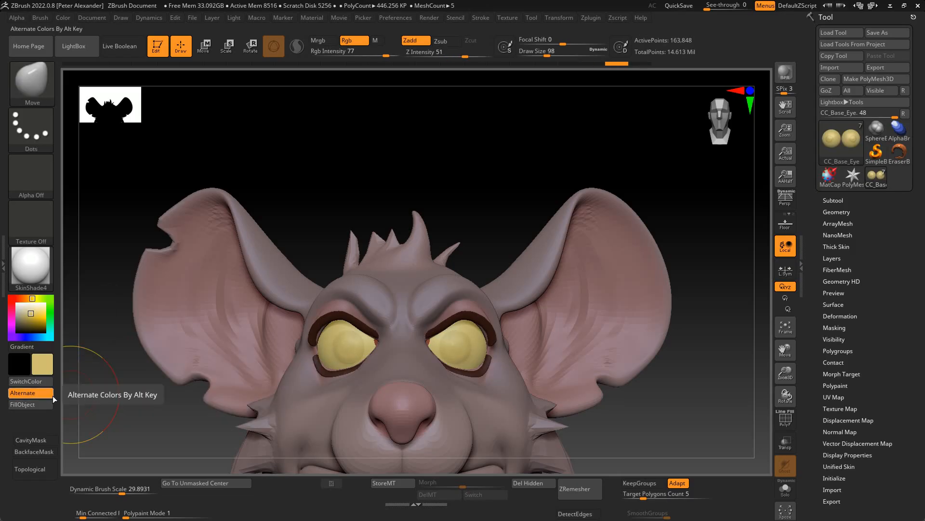
{"action": "left_click_drag", "start_coordinate": [113, 416], "coordinate": [168, 381], "text": "alt"}
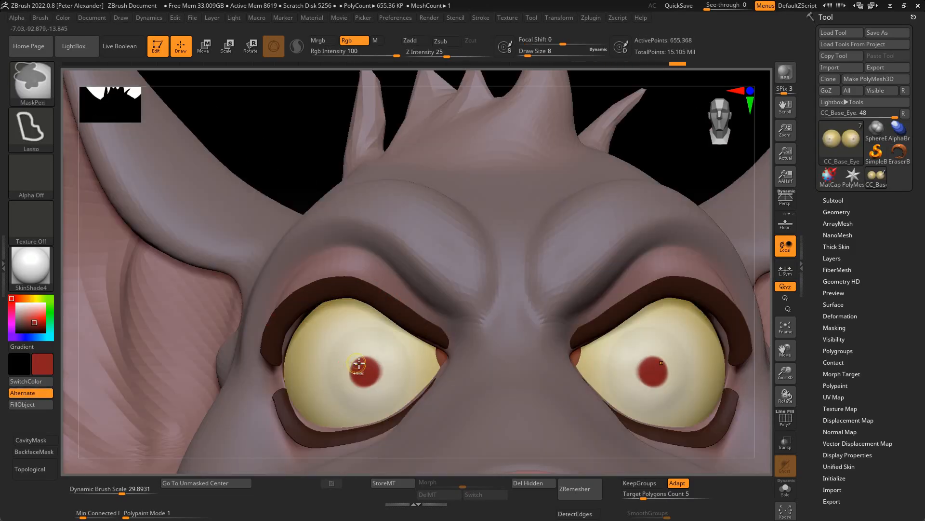
{"action": "right_click_drag", "start_coordinate": [367, 386], "coordinate": [186, 289], "text": "ctrl"}
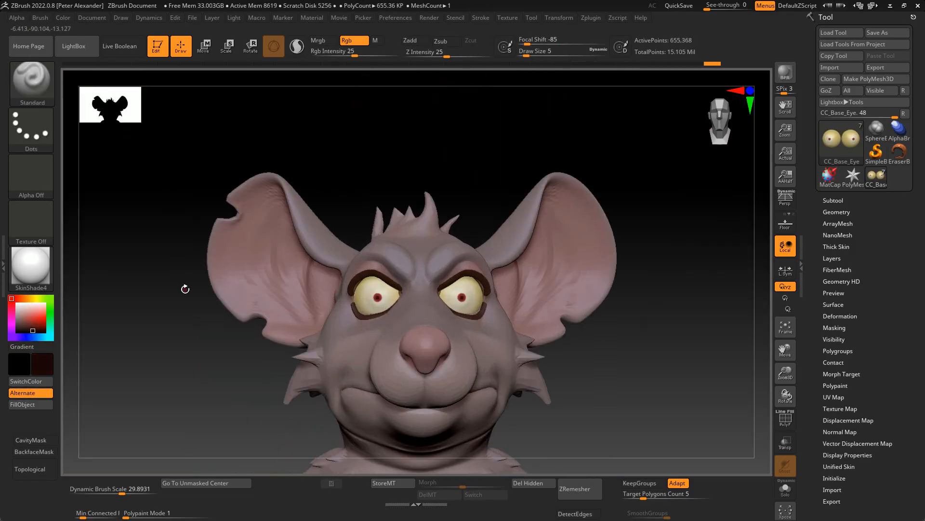
{"action": "left_click_drag", "start_coordinate": [219, 384], "coordinate": [245, 228], "text": "alt"}
- Paint the chest and belly of the body pale pink with a large Standard brush at Rgb Intensity 25
{"action": "left_click", "coordinate": [22, 309]}
{"action": "mouse_move", "coordinate": [185, 308]}
{"action": "left_mouse_down", "text": "alt"}
{"action": "mouse_move", "coordinate": [174, 244]}
{"action": "mouse_move", "coordinate": [180, 236]}
{"action": "left_mouse_up", "text": "alt"}
{"action": "left_click_drag", "start_coordinate": [315, 177], "coordinate": [293, 228], "text": "alt"}
{"action": "left_click", "coordinate": [355, 305], "text": "alt"}
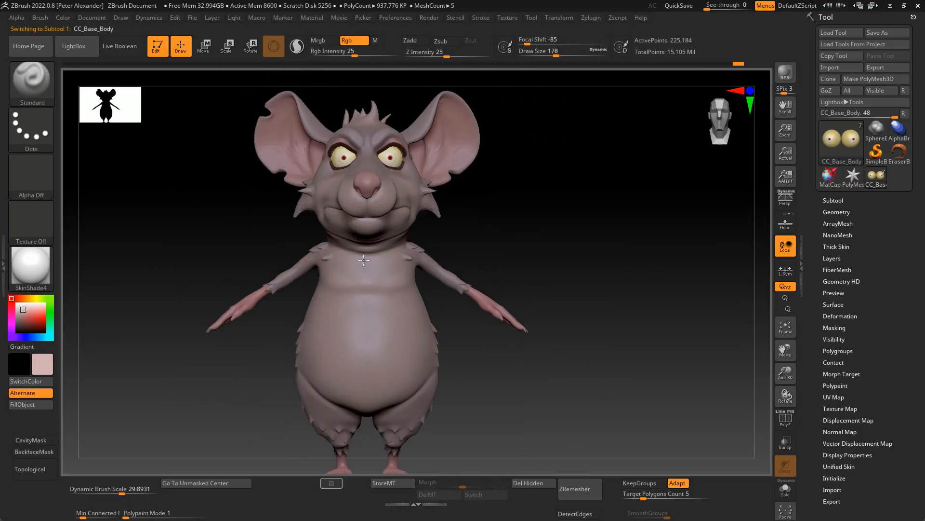
{"action": "left_click_drag", "start_coordinate": [362, 308], "coordinate": [371, 405]}
{"action": "mouse_move", "coordinate": [251, 386]}
{"action": "left_mouse_down", "text": "alt"}
{"action": "mouse_move", "coordinate": [256, 407]}
{"action": "mouse_move", "coordinate": [253, 376]}
{"action": "left_mouse_up", "text": "alt"}
{"action": "left_click_drag", "start_coordinate": [320, 369], "coordinate": [353, 397]}
{"action": "left_click_drag", "start_coordinate": [226, 376], "coordinate": [299, 366]}
{"action": "left_click_drag", "start_coordinate": [318, 294], "coordinate": [345, 379]}
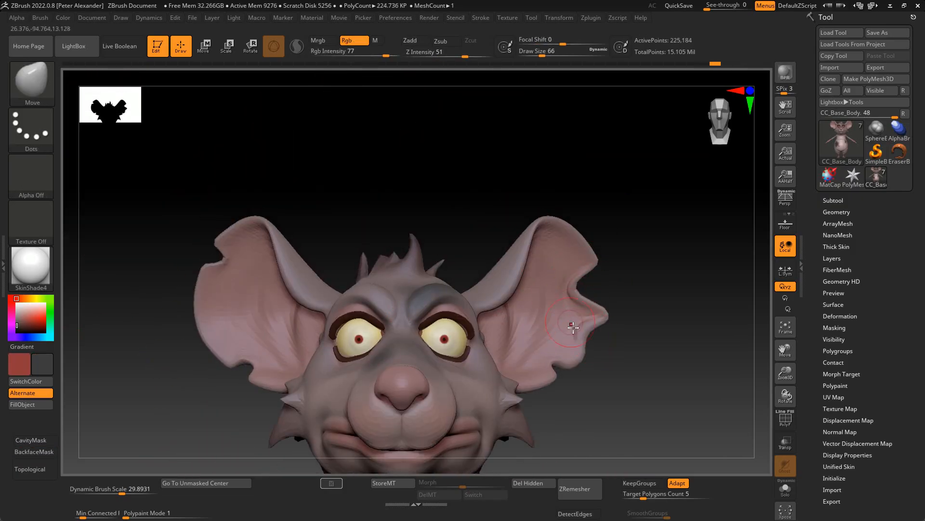
- Smooth and reshape the rat's ragged left ear with the Inflat and Move brushes
{"action": "key", "text": "shift"}
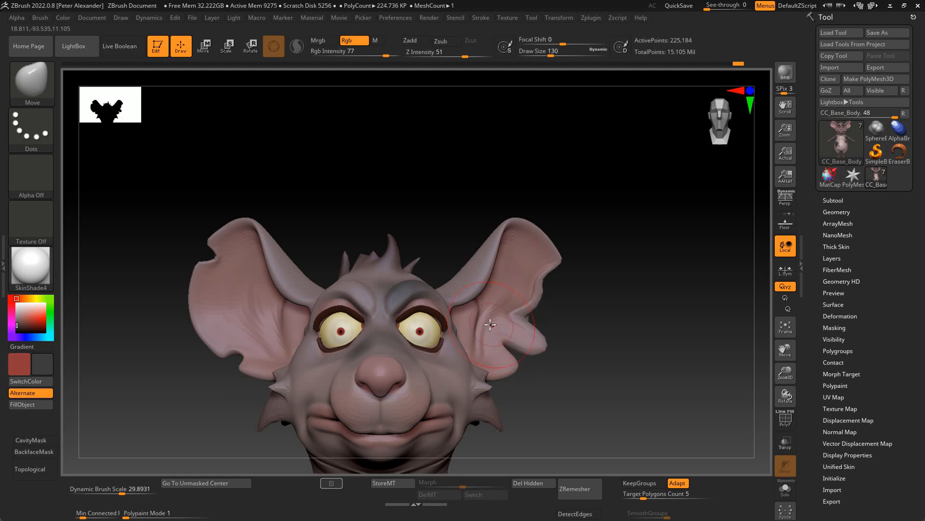
{"action": "left_click_drag", "start_coordinate": [490, 325], "coordinate": [465, 297]}
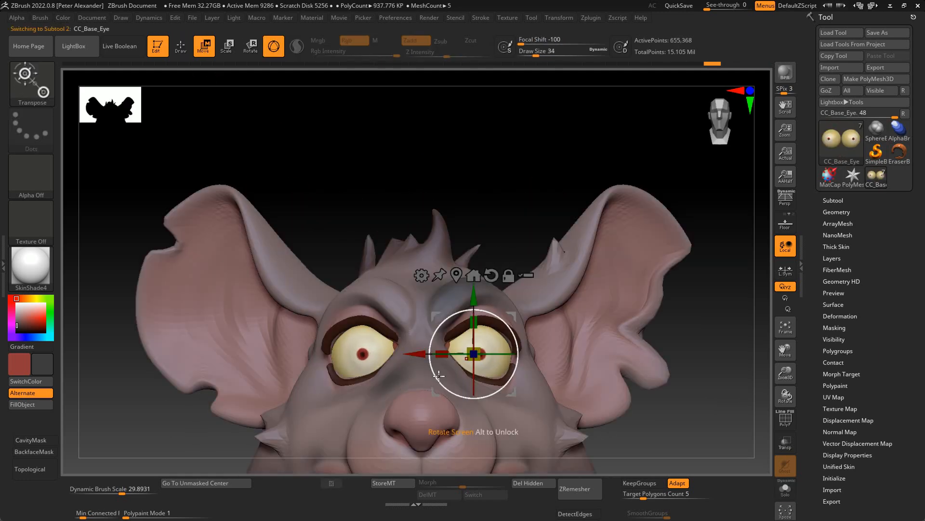
{"action": "left_click_drag", "start_coordinate": [271, 368], "coordinate": [259, 355], "text": "alt"}
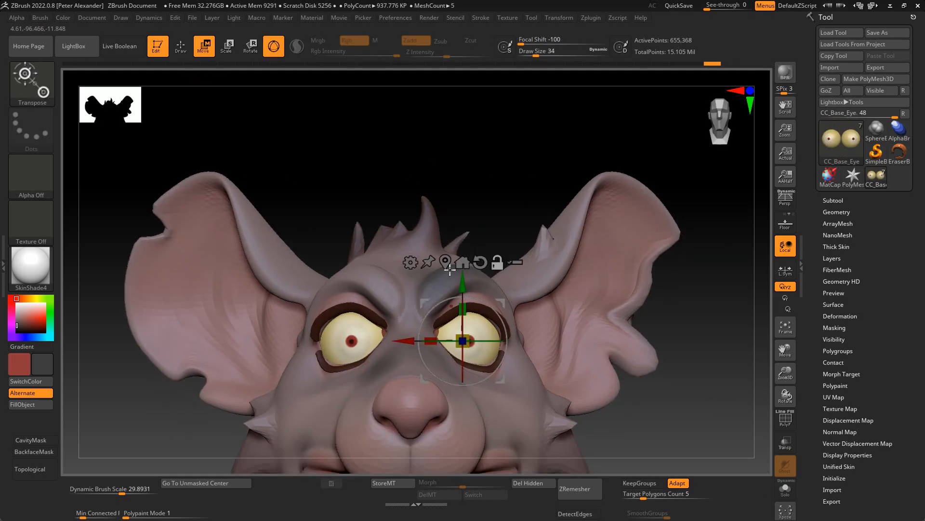
- Turn the rat's left eyeball outward on its own and give it a larger red iris
{"action": "key", "text": "alt+s"}
{"action": "key", "text": "q"}
{"action": "left_click_drag", "start_coordinate": [530, 260], "coordinate": [405, 387], "text": "ctrl"}
{"action": "left_click_drag", "start_coordinate": [241, 279], "coordinate": [221, 273], "text": "alt"}
{"action": "left_click_drag", "start_coordinate": [512, 213], "coordinate": [424, 225], "text": "ctrl"}
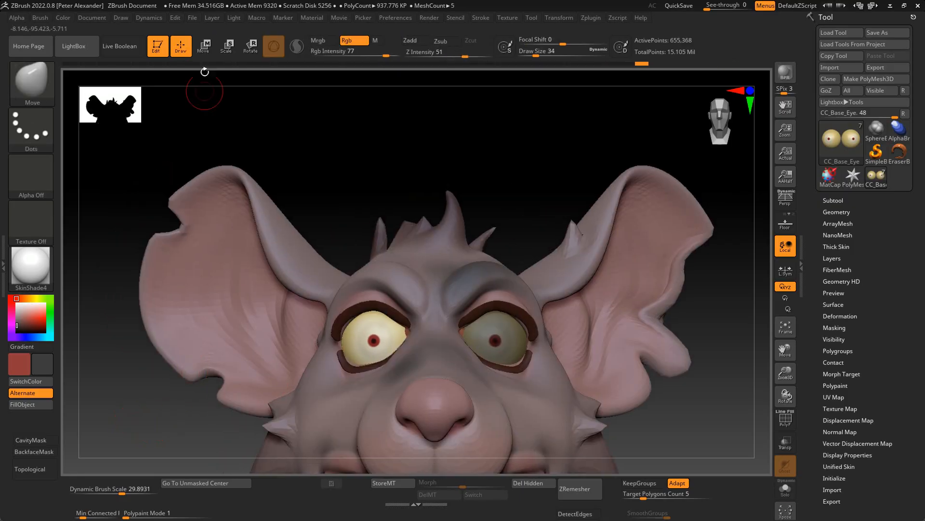
{"action": "key", "text": "w"}
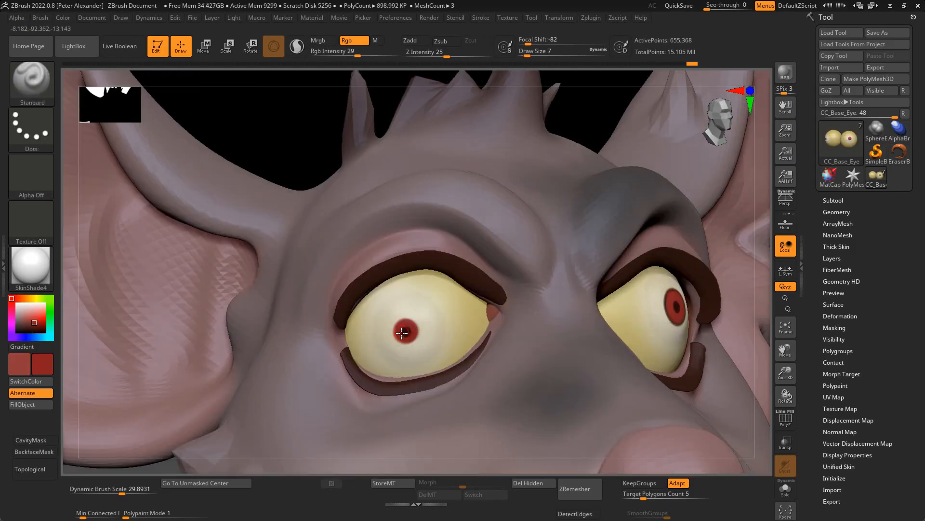
- Isolate the eyes and paint branching red veins on the inner side and underside of the right eyeball at Rgb Intensity 58
{"action": "left_click", "coordinate": [32, 321]}
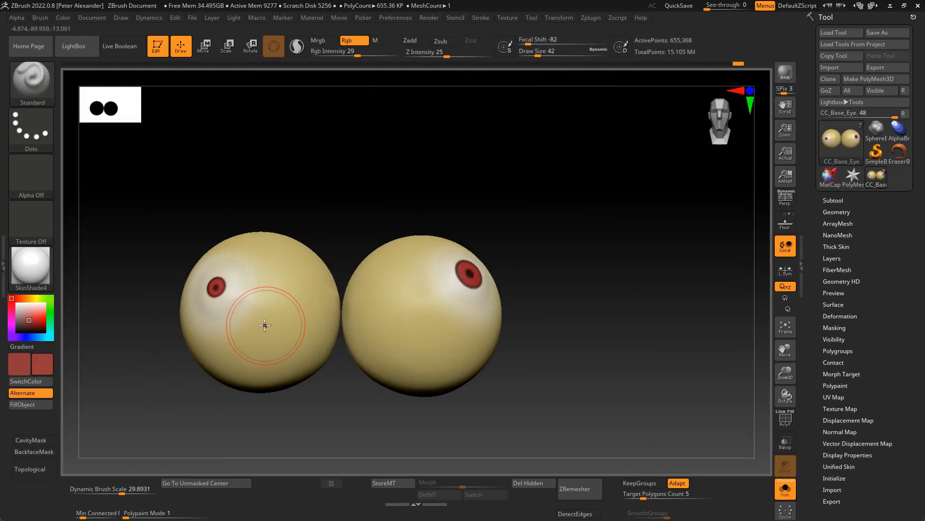
{"action": "left_click", "coordinate": [376, 53]}
{"action": "left_click_drag", "start_coordinate": [183, 341], "coordinate": [154, 392]}
{"action": "left_click_drag", "start_coordinate": [272, 364], "coordinate": [285, 351]}
{"action": "left_click_drag", "start_coordinate": [169, 381], "coordinate": [212, 357]}
{"action": "left_click_drag", "start_coordinate": [286, 345], "coordinate": [278, 399]}
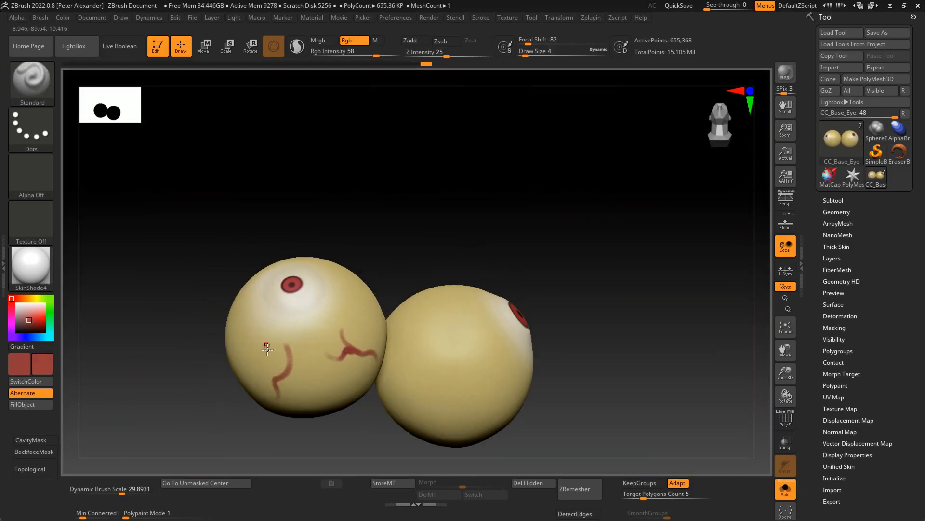
{"action": "left_click_drag", "start_coordinate": [189, 371], "coordinate": [264, 233]}
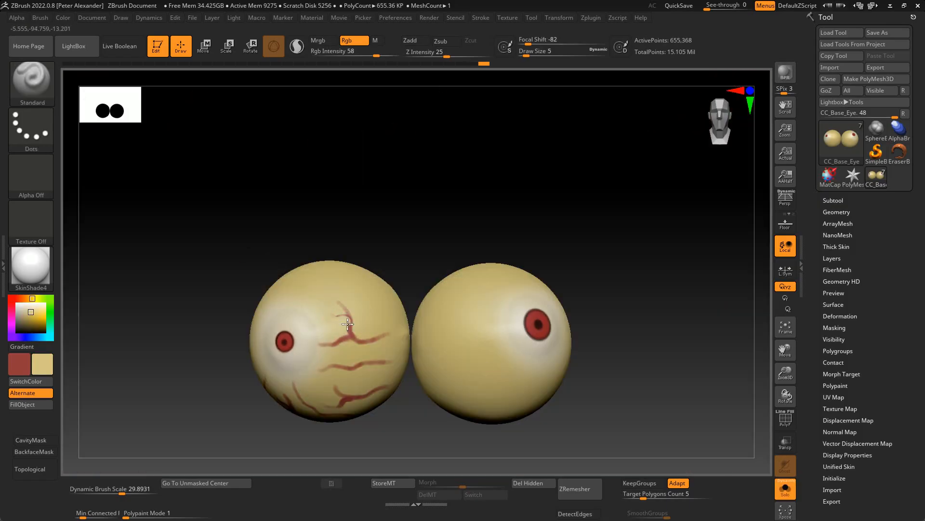
{"action": "left_click_drag", "start_coordinate": [348, 324], "coordinate": [351, 335]}
- Add thin red veins across the top of the right eyeball at size 3, resampling the brush colour from the surface
{"action": "left_click_drag", "start_coordinate": [193, 313], "coordinate": [289, 313]}
{"action": "mouse_move", "coordinate": [193, 337]}
{"action": "left_mouse_down"}
{"action": "mouse_move", "coordinate": [208, 299]}
{"action": "mouse_move", "coordinate": [183, 337]}
{"action": "left_mouse_up"}
{"action": "key", "text": "c"}
{"action": "left_click_drag", "start_coordinate": [287, 309], "coordinate": [276, 294]}
{"action": "left_click_drag", "start_coordinate": [207, 270], "coordinate": [241, 251]}
{"action": "left_click_drag", "start_coordinate": [319, 286], "coordinate": [349, 303]}
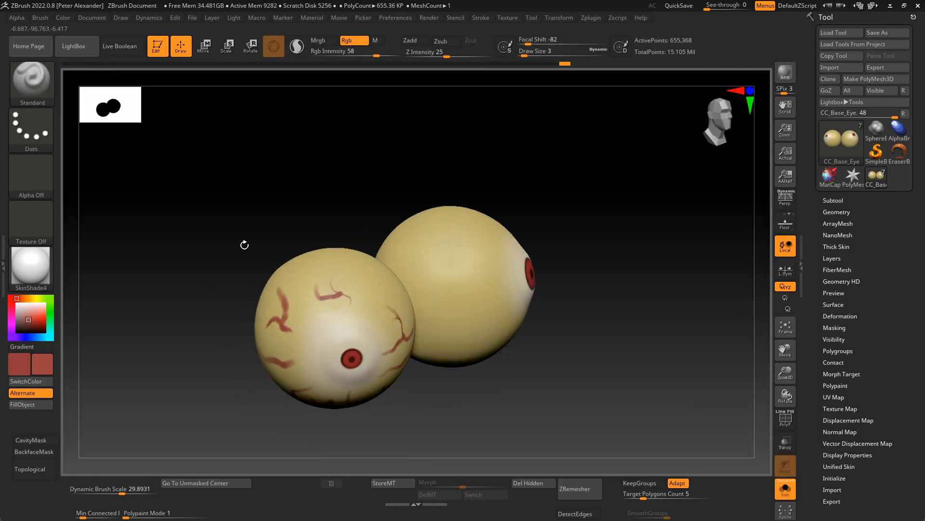
{"action": "left_click_drag", "start_coordinate": [244, 244], "coordinate": [239, 261]}
{"action": "key", "text": "c"}
{"action": "left_click_drag", "start_coordinate": [318, 295], "coordinate": [350, 308]}
{"action": "left_click_drag", "start_coordinate": [212, 261], "coordinate": [203, 285]}
{"action": "left_click_drag", "start_coordinate": [292, 311], "coordinate": [270, 327]}
- Paint branching red veins around the left eyeball, undoing and redoing the last stroke
{"action": "left_click_drag", "start_coordinate": [169, 410], "coordinate": [149, 359]}
{"action": "left_click_drag", "start_coordinate": [289, 373], "coordinate": [315, 379]}
{"action": "left_click_drag", "start_coordinate": [232, 385], "coordinate": [202, 385]}
{"action": "left_click_drag", "start_coordinate": [217, 338], "coordinate": [186, 345]}
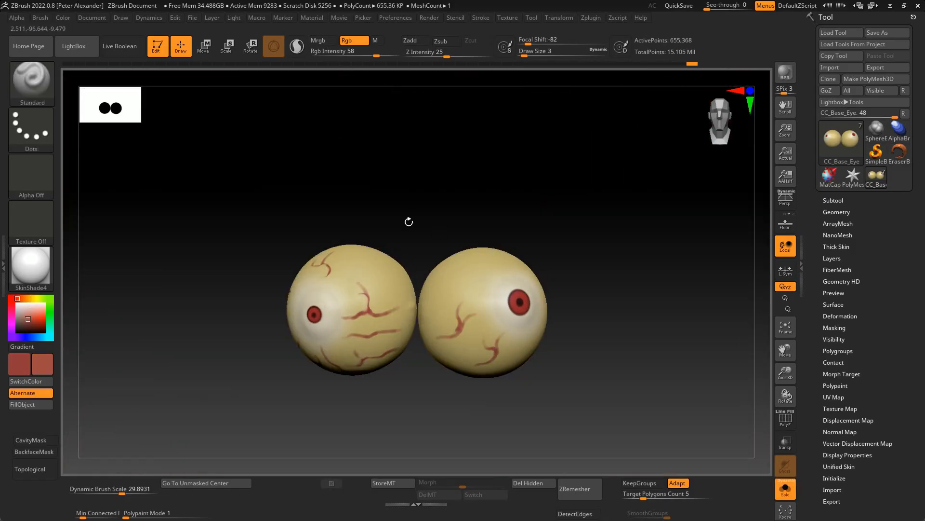
{"action": "left_click_drag", "start_coordinate": [608, 386], "coordinate": [564, 381]}
{"action": "left_click_drag", "start_coordinate": [547, 348], "coordinate": [566, 354]}
{"action": "left_click_drag", "start_coordinate": [641, 299], "coordinate": [612, 270]}
{"action": "left_click_drag", "start_coordinate": [562, 309], "coordinate": [584, 316]}
{"action": "left_click_drag", "start_coordinate": [366, 385], "coordinate": [405, 371]}
{"action": "left_click_drag", "start_coordinate": [496, 282], "coordinate": [486, 288]}
{"action": "mouse_move", "coordinate": [338, 385]}
{"action": "left_mouse_down"}
{"action": "mouse_move", "coordinate": [366, 381]}
{"action": "mouse_move", "coordinate": [299, 396]}
{"action": "left_mouse_up"}
{"action": "key", "text": "ctrl+z"}
{"action": "left_click_drag", "start_coordinate": [496, 281], "coordinate": [485, 285]}
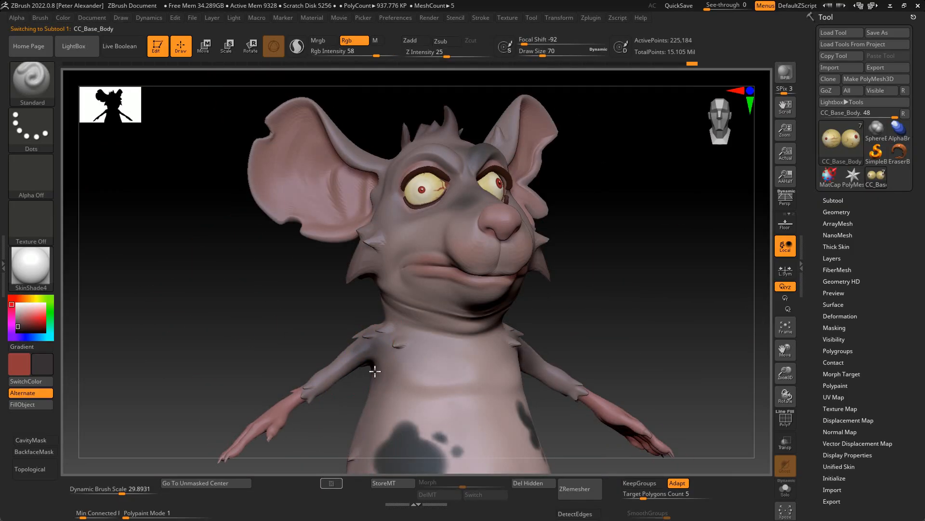
- Select the body and paint its sides, back and neck dark grey with a large Standard brush
{"action": "left_click_drag", "start_coordinate": [375, 371], "coordinate": [263, 297]}
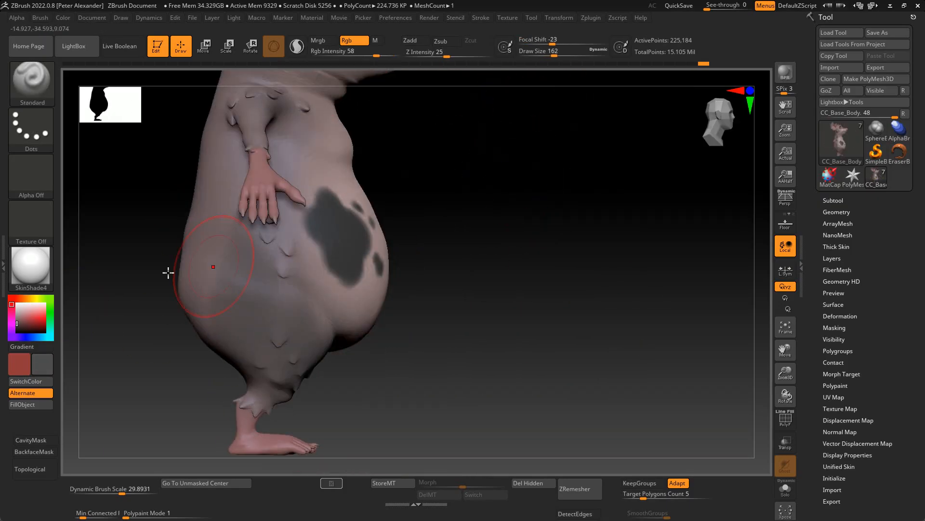
{"action": "left_click_drag", "start_coordinate": [168, 272], "coordinate": [270, 275], "text": "shift"}
{"action": "left_click_drag", "start_coordinate": [328, 304], "coordinate": [194, 267]}
{"action": "left_click_drag", "start_coordinate": [252, 112], "coordinate": [188, 304]}
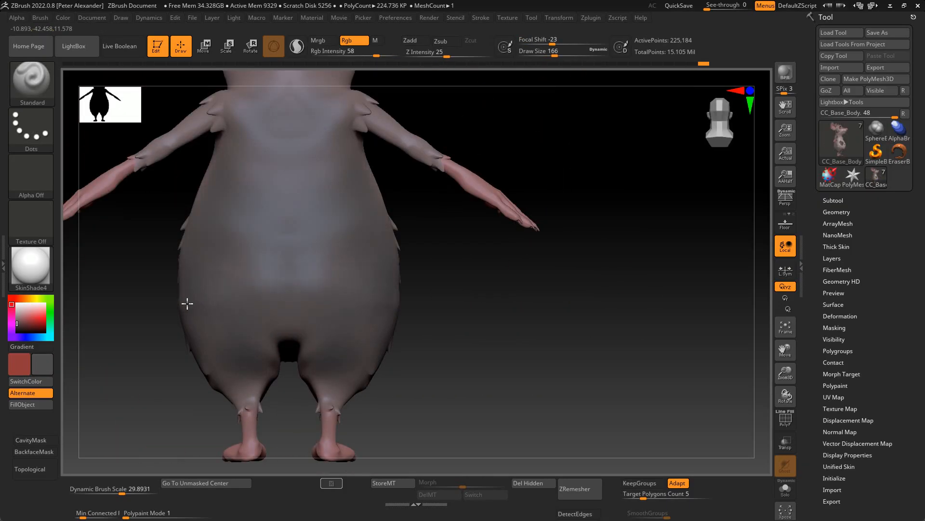
{"action": "left_click_drag", "start_coordinate": [103, 332], "coordinate": [270, 328]}
{"action": "left_click_drag", "start_coordinate": [322, 302], "coordinate": [300, 157]}
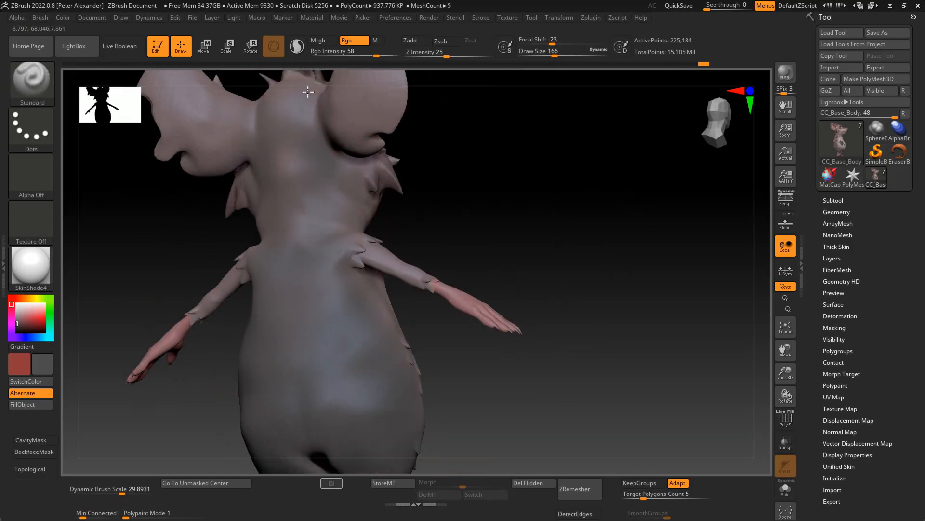
{"action": "left_click_drag", "start_coordinate": [116, 190], "coordinate": [143, 279], "text": "alt"}
- Turn on backface masking and paint the backs of the ears and the head dark grey at size 166
{"action": "left_click", "coordinate": [27, 451]}
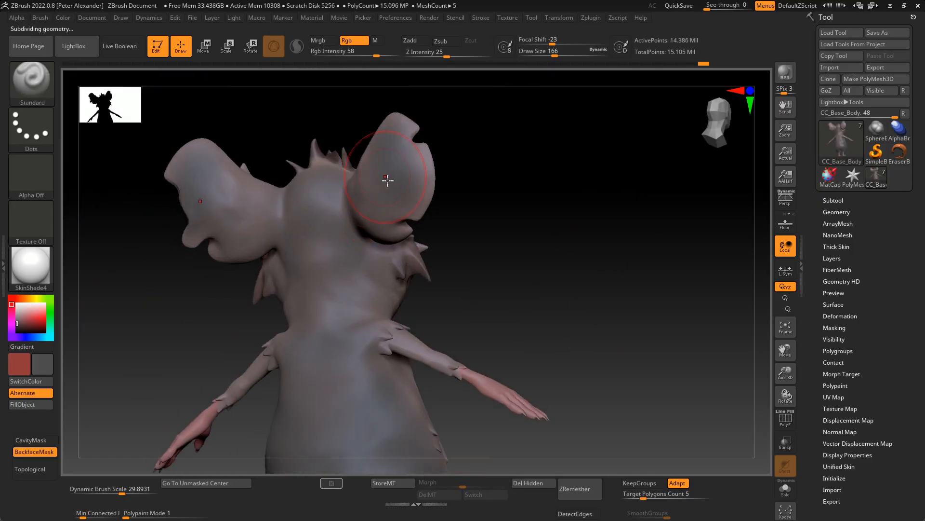
{"action": "left_click_drag", "start_coordinate": [399, 126], "coordinate": [336, 254]}
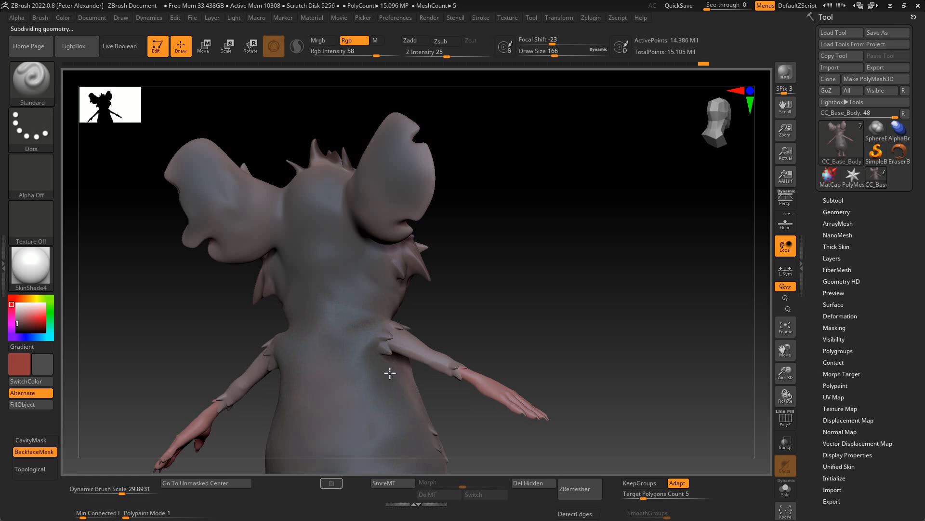
{"action": "left_click_drag", "start_coordinate": [217, 351], "coordinate": [225, 253], "text": "alt"}
{"action": "left_click_drag", "start_coordinate": [337, 268], "coordinate": [333, 316]}
{"action": "left_click_drag", "start_coordinate": [202, 338], "coordinate": [183, 275], "text": "alt"}
{"action": "mouse_move", "coordinate": [144, 352]}
{"action": "left_mouse_down"}
{"action": "mouse_move", "coordinate": [254, 357]}
{"action": "mouse_move", "coordinate": [271, 317]}
{"action": "mouse_move", "coordinate": [231, 359]}
{"action": "left_mouse_up"}
{"action": "left_click_drag", "start_coordinate": [219, 361], "coordinate": [268, 402]}
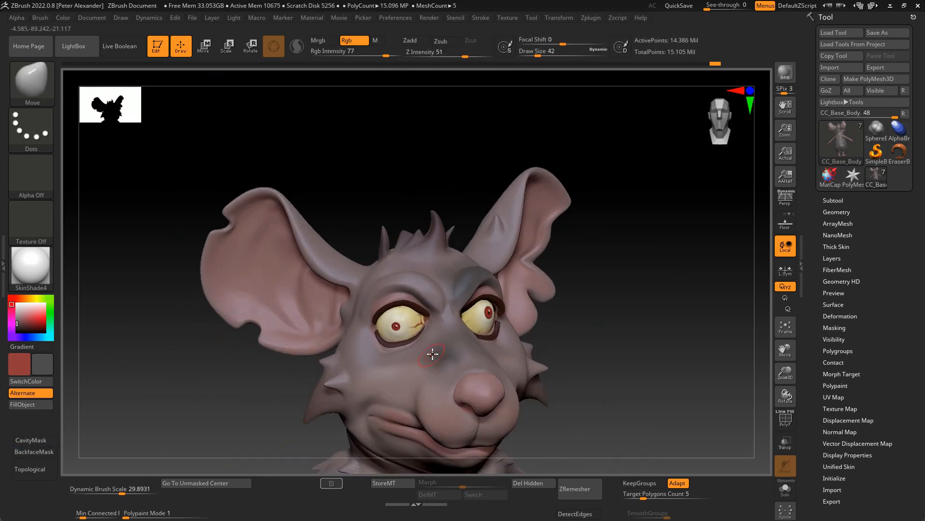
- Isolate the body at a lower subdivision level and build up bags around the eyes with the ClayBuildup brush
{"action": "left_click_drag", "start_coordinate": [202, 366], "coordinate": [333, 359]}
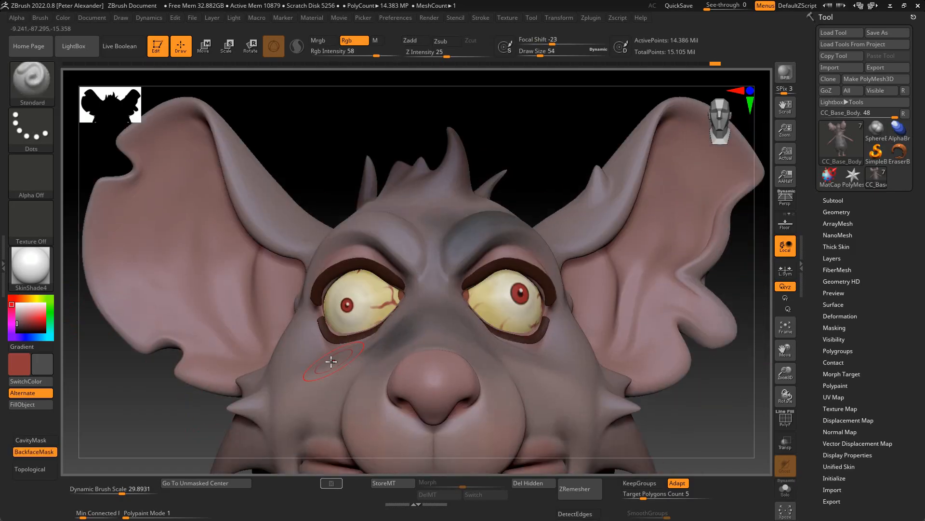
{"action": "key", "text": "shift+d"}
{"action": "key", "text": "d"}
{"action": "mouse_move", "coordinate": [202, 366]}
{"action": "left_mouse_down"}
{"action": "mouse_move", "coordinate": [159, 386]}
{"action": "mouse_move", "coordinate": [105, 431]}
{"action": "left_mouse_up"}
{"action": "left_click", "coordinate": [310, 298], "text": "ctrl+shift"}
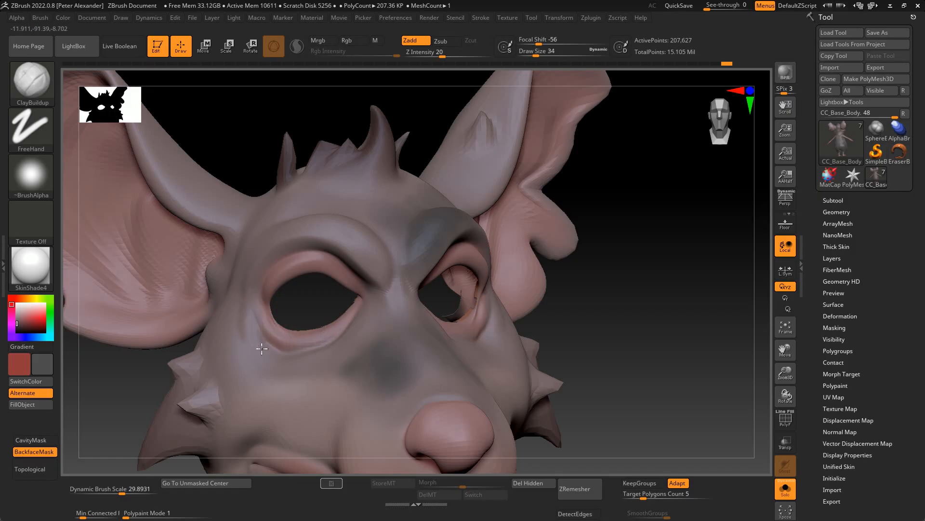
{"action": "left_click_drag", "start_coordinate": [292, 343], "coordinate": [263, 310]}
{"action": "mouse_move", "coordinate": [105, 409]}
{"action": "left_mouse_down"}
{"action": "mouse_move", "coordinate": [95, 400]}
{"action": "mouse_move", "coordinate": [110, 402]}
{"action": "left_mouse_up"}
- Carve creases into the skin around the eye sockets with the DamStandard brush
{"action": "key", "text": "b"}
{"action": "key", "text": "d"}
{"action": "key", "text": "s"}
{"action": "mouse_move", "coordinate": [248, 318]}
{"action": "left_mouse_down"}
{"action": "mouse_move", "coordinate": [312, 351]}
{"action": "mouse_move", "coordinate": [345, 333]}
{"action": "left_mouse_up"}
{"action": "mouse_move", "coordinate": [150, 410]}
{"action": "left_mouse_down", "text": "shift"}
{"action": "mouse_move", "coordinate": [116, 442]}
{"action": "mouse_move", "coordinate": [110, 408]}
{"action": "mouse_move", "coordinate": [77, 372]}
{"action": "mouse_move", "coordinate": [120, 390]}
{"action": "left_mouse_up", "text": "shift"}
- Paint the skin around both eye sockets bluish purple with the Standard brush at size 50
{"action": "left_click", "coordinate": [12, 337]}
{"action": "left_click", "coordinate": [23, 317]}
{"action": "key", "text": "b"}
{"action": "key", "text": "s"}
{"action": "key", "text": "t"}
{"action": "key", "text": "ctrl"}
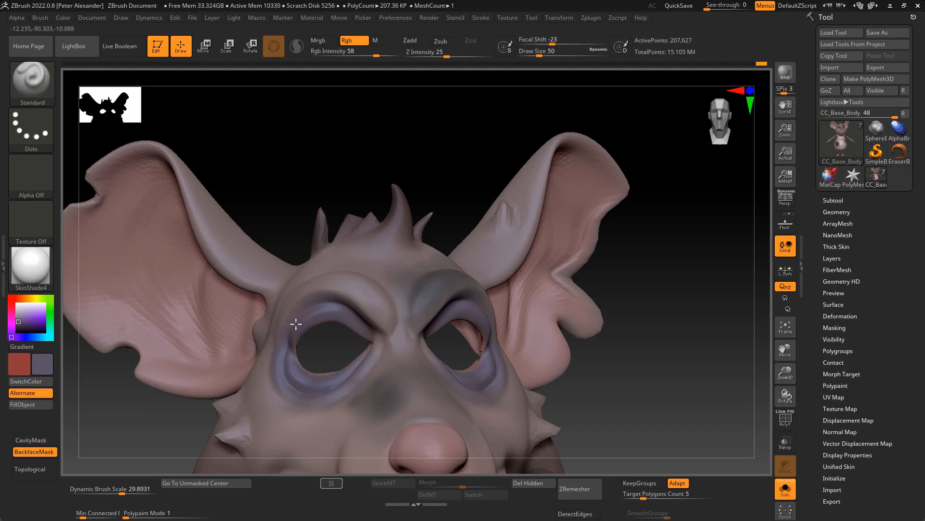
- Sample a colour from the model and paint bluish purple shading inside the ears with the Standard brush
{"action": "left_click_drag", "start_coordinate": [91, 410], "coordinate": [262, 345]}
{"action": "left_click_drag", "start_coordinate": [281, 386], "coordinate": [360, 339]}
{"action": "key", "text": "c"}
{"action": "left_click_drag", "start_coordinate": [354, 305], "coordinate": [147, 244]}
{"action": "mouse_move", "coordinate": [147, 285]}
{"action": "left_mouse_down"}
{"action": "mouse_move", "coordinate": [256, 298]}
{"action": "mouse_move", "coordinate": [250, 385]}
{"action": "mouse_move", "coordinate": [273, 370]}
{"action": "mouse_move", "coordinate": [225, 404]}
{"action": "mouse_move", "coordinate": [269, 409]}
{"action": "mouse_move", "coordinate": [153, 401]}
{"action": "mouse_move", "coordinate": [197, 409]}
{"action": "mouse_move", "coordinate": [205, 376]}
{"action": "mouse_move", "coordinate": [224, 415]}
{"action": "mouse_move", "coordinate": [230, 399]}
{"action": "mouse_move", "coordinate": [182, 388]}
{"action": "mouse_move", "coordinate": [310, 382]}
{"action": "mouse_move", "coordinate": [289, 399]}
{"action": "mouse_move", "coordinate": [210, 355]}
{"action": "left_mouse_up"}
- Reshape the ears at a lower subdivision level with the Move brush
{"action": "key", "text": "b"}
{"action": "key", "text": "m"}
{"action": "key", "text": "v"}
{"action": "key", "text": "ctrl"}
{"action": "mouse_move", "coordinate": [210, 356]}
{"action": "right_mouse_down", "text": "ctrl"}
{"action": "mouse_move", "coordinate": [157, 403]}
{"action": "mouse_move", "coordinate": [231, 171]}
{"action": "mouse_move", "coordinate": [300, 316]}
{"action": "mouse_move", "coordinate": [319, 180]}
{"action": "mouse_move", "coordinate": [332, 221]}
{"action": "right_mouse_up", "text": "ctrl"}
{"action": "left_click", "coordinate": [33, 80]}
{"action": "left_click", "coordinate": [417, 91]}
{"action": "mouse_move", "coordinate": [418, 91]}
{"action": "right_mouse_down"}
{"action": "mouse_move", "coordinate": [364, 281]}
{"action": "mouse_move", "coordinate": [147, 422]}
{"action": "mouse_move", "coordinate": [353, 248]}
{"action": "right_mouse_up"}
{"action": "key", "text": "shift+d"}
{"action": "key", "text": "d"}
{"action": "mouse_move", "coordinate": [379, 302]}
{"action": "right_mouse_down"}
{"action": "mouse_move", "coordinate": [248, 377]}
{"action": "mouse_move", "coordinate": [392, 389]}
{"action": "mouse_move", "coordinate": [362, 409]}
{"action": "mouse_move", "coordinate": [371, 247]}
{"action": "mouse_move", "coordinate": [140, 378]}
{"action": "mouse_move", "coordinate": [271, 330]}
{"action": "mouse_move", "coordinate": [369, 319]}
{"action": "mouse_move", "coordinate": [206, 371]}
{"action": "mouse_move", "coordinate": [149, 378]}
{"action": "mouse_move", "coordinate": [366, 361]}
{"action": "mouse_move", "coordinate": [399, 387]}
{"action": "mouse_move", "coordinate": [400, 409]}
{"action": "mouse_move", "coordinate": [351, 248]}
{"action": "mouse_move", "coordinate": [205, 366]}
{"action": "mouse_move", "coordinate": [365, 288]}
{"action": "mouse_move", "coordinate": [367, 307]}
{"action": "right_mouse_up"}
- Refine the fur tufts on the back of the head with the Move and Standard brushes
{"action": "key", "text": "b"}
{"action": "key", "text": "m"}
{"action": "key", "text": "v"}
{"action": "key", "text": "b"}
{"action": "left_click", "coordinate": [645, 94]}
{"action": "key", "text": "b"}
{"action": "key", "text": "m"}
{"action": "key", "text": "v"}
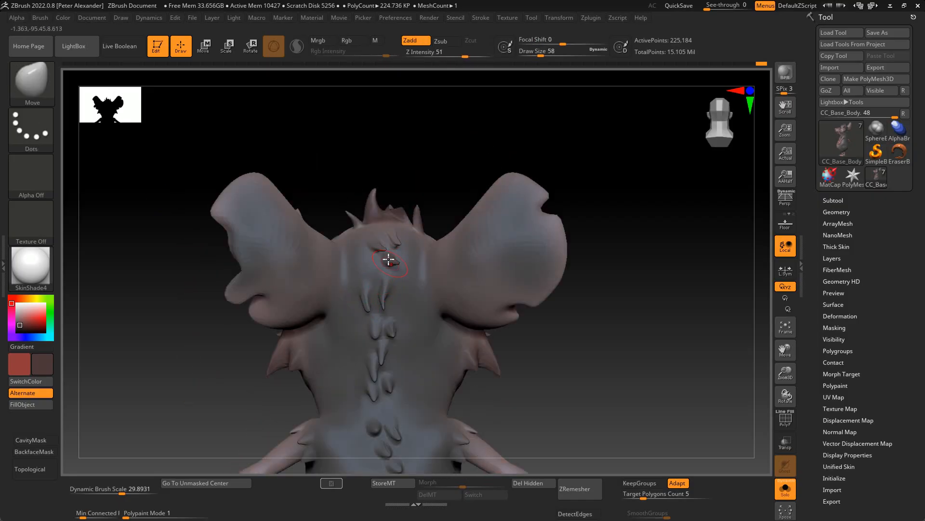
{"action": "key", "text": "b"}
{"action": "key", "text": "s"}
{"action": "key", "text": "t"}
{"action": "right_click_drag", "start_coordinate": [388, 260], "coordinate": [380, 287]}
{"action": "key", "text": "b"}
{"action": "key", "text": "m"}
{"action": "key", "text": "v"}
{"action": "mouse_move", "coordinate": [311, 135]}
{"action": "right_mouse_down"}
{"action": "mouse_move", "coordinate": [355, 320]}
{"action": "mouse_move", "coordinate": [398, 374]}
{"action": "mouse_move", "coordinate": [374, 361]}
{"action": "mouse_move", "coordinate": [225, 372]}
{"action": "mouse_move", "coordinate": [391, 360]}
{"action": "mouse_move", "coordinate": [142, 320]}
{"action": "mouse_move", "coordinate": [136, 250]}
{"action": "mouse_move", "coordinate": [247, 348]}
{"action": "mouse_move", "coordinate": [231, 247]}
{"action": "right_mouse_up"}
- Raise the body to a higher subdivision level and paint sampled dark grey shading with the Standard brush
{"action": "key", "text": "b"}
{"action": "key", "text": "s"}
{"action": "key", "text": "t"}
{"action": "key", "text": "b"}
{"action": "key", "text": "m"}
{"action": "key", "text": "v"}
{"action": "key", "text": "bracketleft"}
{"action": "key", "text": "bracketleft"}
{"action": "key", "text": "c"}
{"action": "key", "text": "d"}
{"action": "key", "text": "d"}
{"action": "key", "text": "d"}
{"action": "key", "text": "b"}
{"action": "key", "text": "s"}
{"action": "key", "text": "t"}
{"action": "mouse_move", "coordinate": [355, 347]}
{"action": "right_mouse_down"}
{"action": "mouse_move", "coordinate": [231, 384]}
{"action": "mouse_move", "coordinate": [426, 395]}
{"action": "right_mouse_up"}
{"action": "mouse_move", "coordinate": [217, 404]}
{"action": "right_mouse_down"}
{"action": "mouse_move", "coordinate": [311, 294]}
{"action": "mouse_move", "coordinate": [316, 335]}
{"action": "mouse_move", "coordinate": [258, 368]}
{"action": "mouse_move", "coordinate": [308, 365]}
{"action": "right_mouse_up"}
- Reshape the rat's cheeks and neck with the Move brush
{"action": "key", "text": "b"}
{"action": "key", "text": "m"}
{"action": "key", "text": "v"}
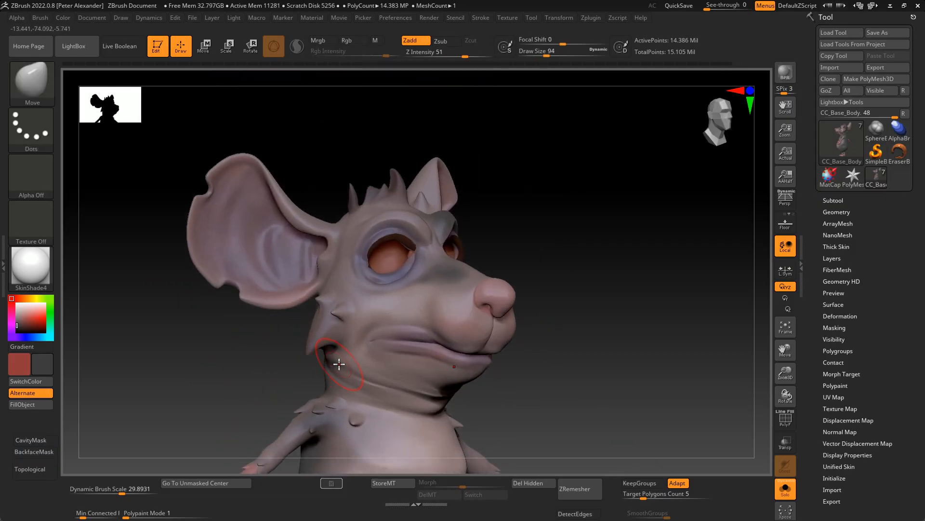
{"action": "right_click_drag", "start_coordinate": [392, 391], "coordinate": [334, 389]}
{"action": "key", "text": "f"}
{"action": "mouse_move", "coordinate": [230, 159]}
{"action": "right_mouse_down", "text": "ctrl"}
{"action": "mouse_move", "coordinate": [236, 268]}
{"action": "mouse_move", "coordinate": [201, 411]}
{"action": "mouse_move", "coordinate": [284, 393]}
{"action": "right_mouse_up", "text": "ctrl"}
{"action": "key", "text": "b"}
{"action": "key", "text": "m"}
{"action": "key", "text": "v"}
{"action": "mouse_move", "coordinate": [361, 371]}
{"action": "right_mouse_down"}
{"action": "mouse_move", "coordinate": [149, 371]}
{"action": "mouse_move", "coordinate": [231, 371]}
{"action": "mouse_move", "coordinate": [275, 343]}
{"action": "right_mouse_up"}
- Drop the body three subdivision levels and pull the lower lip down with the Move brush to open the mouth
{"action": "key", "text": "shift+d"}
{"action": "key", "text": "shift+d"}
{"action": "key", "text": "shift+d"}
{"action": "key", "text": "shift+d"}
{"action": "key", "text": "shift+d"}
{"action": "left_click_drag", "start_coordinate": [441, 358], "coordinate": [440, 377]}
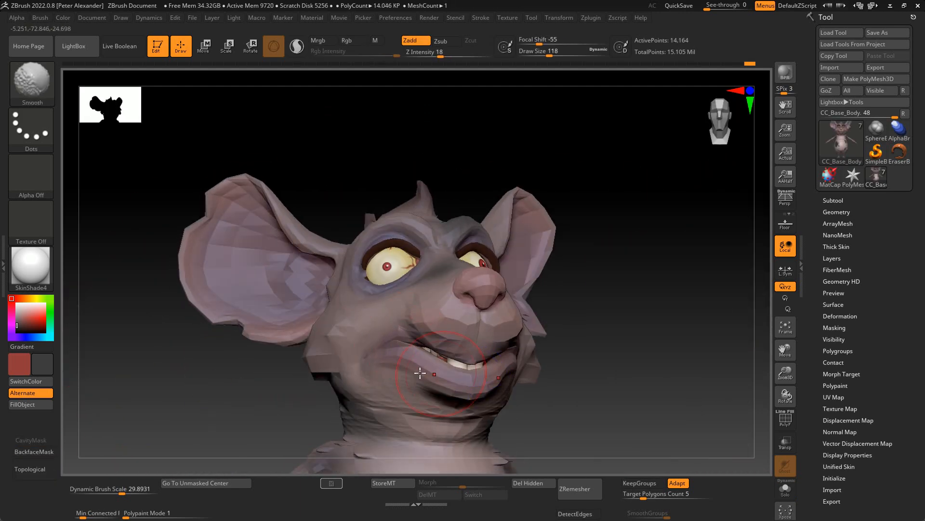
{"action": "right_click_drag", "start_coordinate": [337, 359], "coordinate": [371, 386]}
{"action": "mouse_move", "coordinate": [487, 401]}
{"action": "right_mouse_down"}
{"action": "mouse_move", "coordinate": [426, 393]}
{"action": "mouse_move", "coordinate": [518, 410]}
{"action": "right_mouse_up"}
{"action": "right_click_drag", "start_coordinate": [485, 447], "coordinate": [400, 434], "text": "shift"}
{"action": "mouse_move", "coordinate": [334, 384]}
{"action": "right_mouse_down"}
{"action": "mouse_move", "coordinate": [256, 392]}
{"action": "mouse_move", "coordinate": [335, 388]}
{"action": "mouse_move", "coordinate": [355, 355]}
{"action": "mouse_move", "coordinate": [313, 337]}
{"action": "mouse_move", "coordinate": [370, 375]}
{"action": "right_mouse_up"}
- Reshape the mouth corner and the sides of the jaw with the Move brush
{"action": "key", "text": "d"}
{"action": "key", "text": "d"}
{"action": "key", "text": "b"}
{"action": "key", "text": "m"}
{"action": "key", "text": "v"}
{"action": "left_click_drag", "start_coordinate": [300, 370], "coordinate": [298, 350]}
{"action": "key", "text": "shift+d"}
{"action": "key", "text": "shift+d"}
{"action": "mouse_move", "coordinate": [242, 365]}
{"action": "right_mouse_down"}
{"action": "mouse_move", "coordinate": [221, 390]}
{"action": "mouse_move", "coordinate": [314, 378]}
{"action": "mouse_move", "coordinate": [340, 391]}
{"action": "mouse_move", "coordinate": [434, 392]}
{"action": "right_mouse_up"}
- Pull the lips away from the teeth with a larger Move brush and topological masking to expose the gums
{"action": "key", "text": "bracketright"}
{"action": "key", "text": "bracketright"}
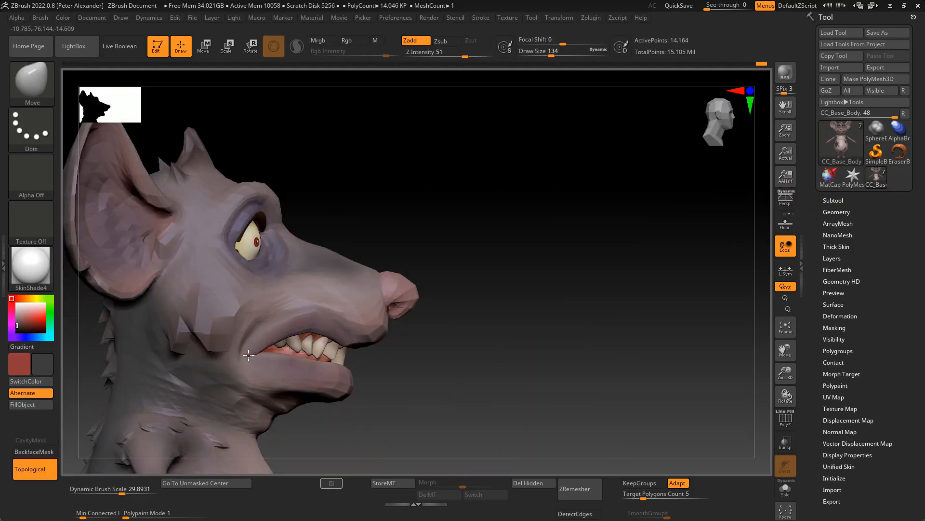
{"action": "right_click_drag", "start_coordinate": [346, 398], "coordinate": [313, 386]}
{"action": "left_click_drag", "start_coordinate": [304, 328], "coordinate": [310, 320], "text": "shift"}
{"action": "right_click_drag", "start_coordinate": [280, 364], "coordinate": [306, 367]}
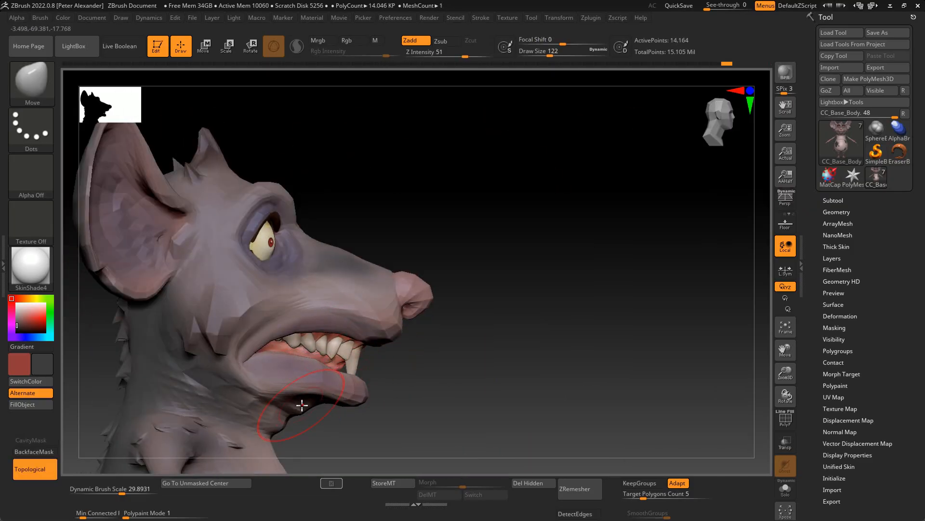
{"action": "right_click_drag", "start_coordinate": [302, 405], "coordinate": [270, 386]}
{"action": "left_click_drag", "start_coordinate": [308, 381], "coordinate": [332, 379], "text": "shift"}
- Isolate the body and pull the lower jaw farther down with the Move brush
{"action": "key", "text": "shift+s"}
{"action": "mouse_move", "coordinate": [290, 366]}
{"action": "right_mouse_down"}
{"action": "mouse_move", "coordinate": [172, 340]}
{"action": "mouse_move", "coordinate": [347, 382]}
{"action": "right_mouse_up"}
{"action": "key", "text": "b"}
{"action": "key", "text": "i"}
{"action": "key", "text": "n"}
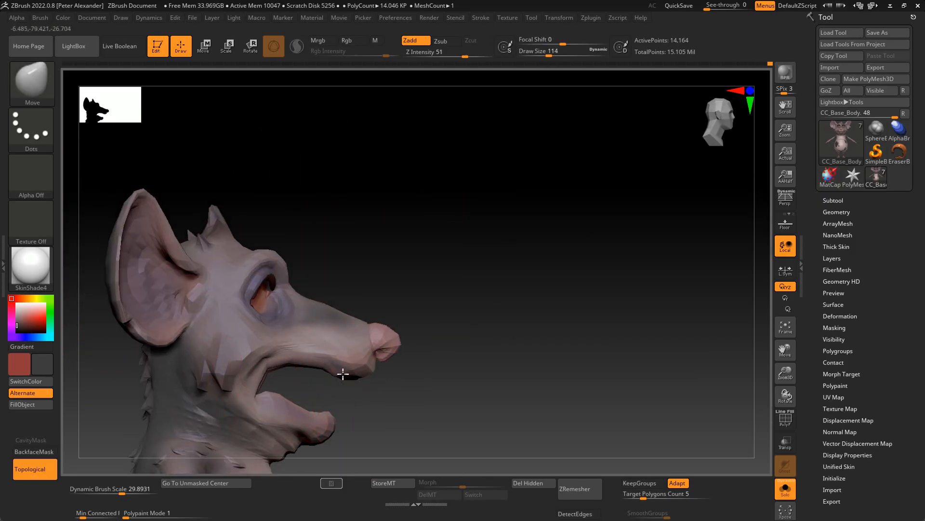
{"action": "key", "text": "shift+s"}
{"action": "mouse_move", "coordinate": [378, 398]}
{"action": "right_mouse_down"}
{"action": "mouse_move", "coordinate": [320, 403]}
{"action": "mouse_move", "coordinate": [298, 394]}
{"action": "right_mouse_up"}
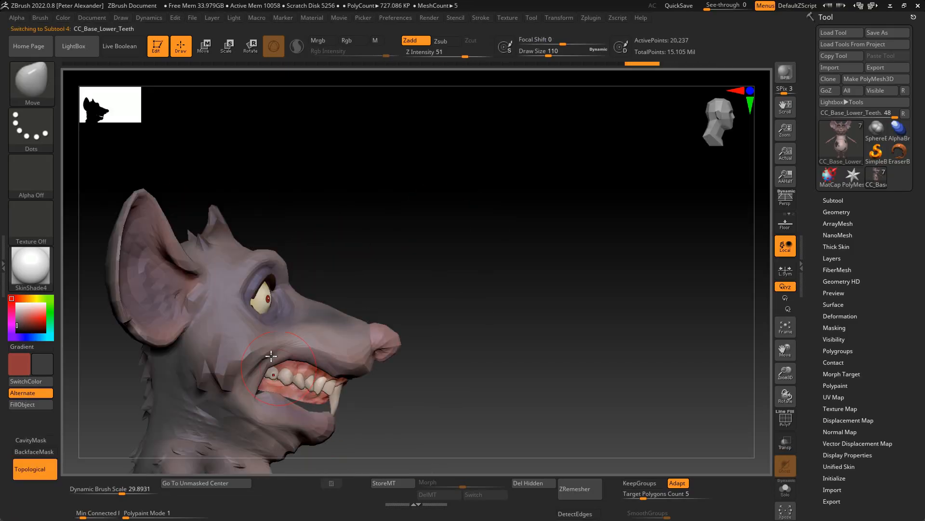
- Reposition the lower teeth to follow the lowered jaw
{"action": "key", "text": "w"}
{"action": "mouse_move", "coordinate": [270, 356]}
{"action": "right_mouse_down"}
{"action": "mouse_move", "coordinate": [353, 353]}
{"action": "mouse_move", "coordinate": [89, 331]}
{"action": "mouse_move", "coordinate": [182, 378]}
{"action": "right_mouse_up"}
{"action": "key", "text": "q"}
- Isolate the lower teeth and reshape their arch with a large Move brush
{"action": "key", "text": "shift+s"}
{"action": "right_click_drag", "start_coordinate": [303, 374], "coordinate": [215, 370]}
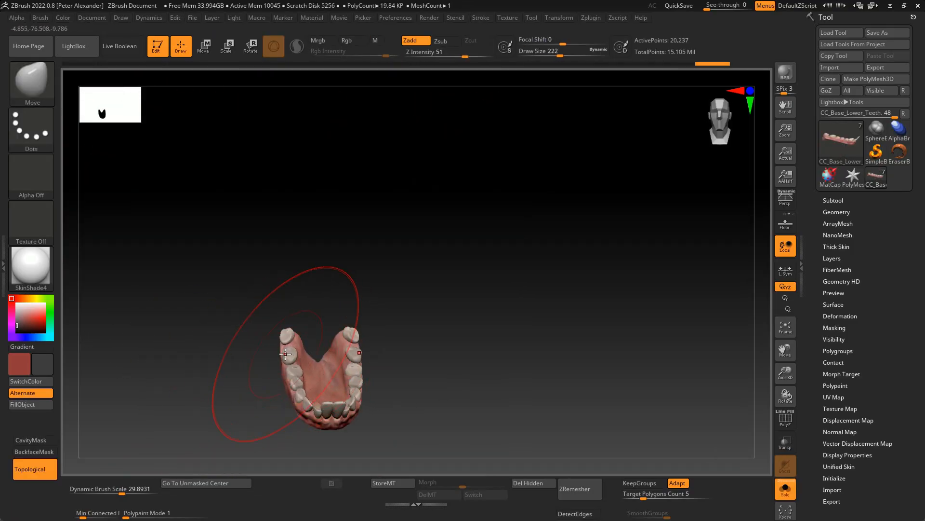
{"action": "left_click_drag", "start_coordinate": [285, 355], "coordinate": [255, 356]}
{"action": "mouse_move", "coordinate": [255, 357]}
{"action": "right_mouse_down"}
{"action": "mouse_move", "coordinate": [271, 318]}
{"action": "mouse_move", "coordinate": [140, 354]}
{"action": "mouse_move", "coordinate": [370, 337]}
{"action": "right_mouse_up"}
{"action": "key", "text": "shift+s"}
{"action": "key", "text": "shift+s"}
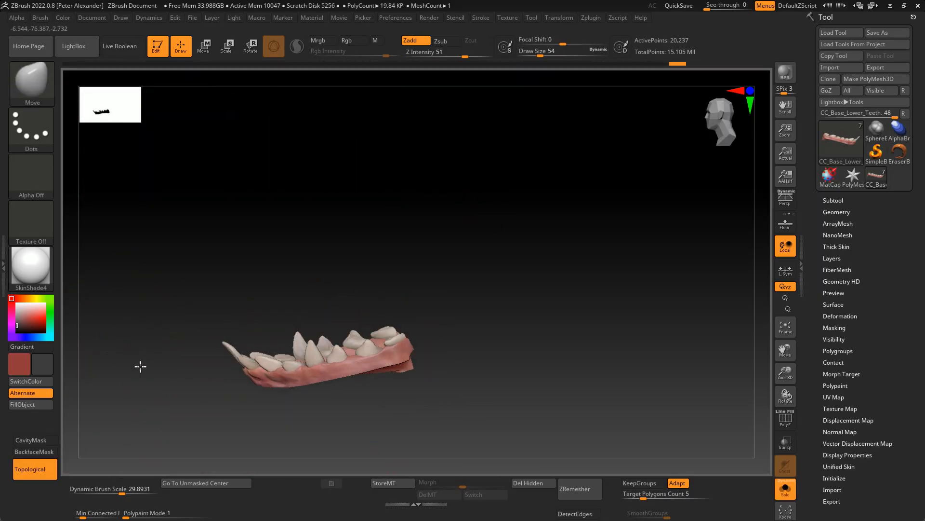
{"action": "right_click_drag", "start_coordinate": [137, 351], "coordinate": [252, 388]}
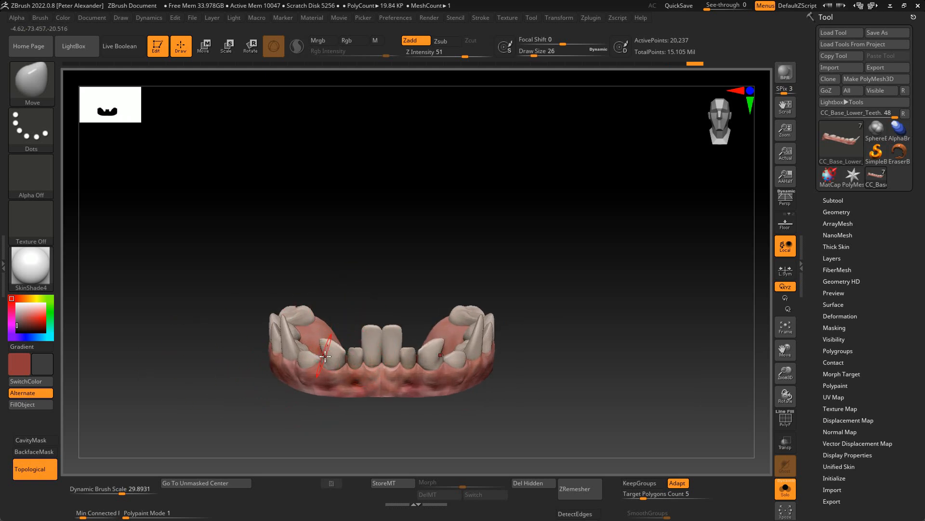
- Shape the individual lower teeth with a small Move brush, shortening and smoothing the two front incisors
{"action": "left_click_drag", "start_coordinate": [447, 54], "coordinate": [465, 54], "text": "shift"}
{"action": "right_click_drag", "start_coordinate": [317, 401], "coordinate": [341, 363]}
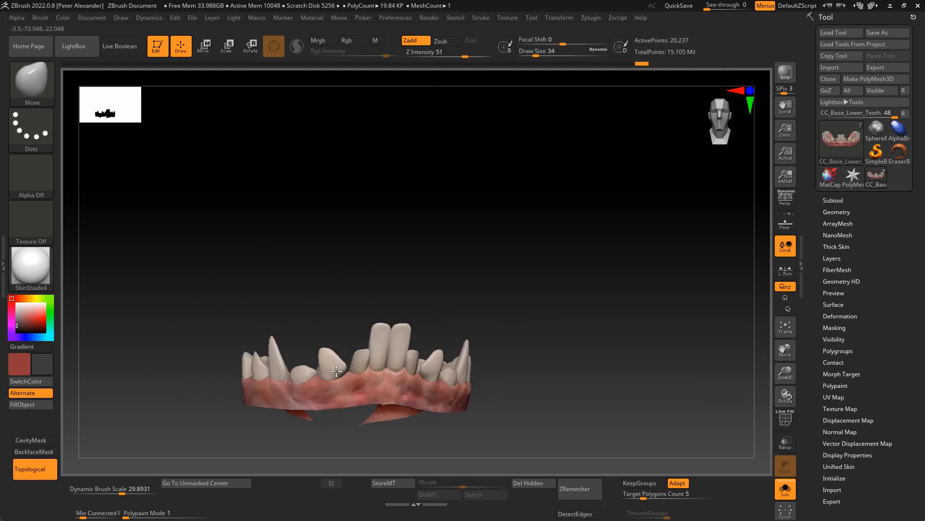
{"action": "mouse_move", "coordinate": [282, 348]}
{"action": "right_mouse_down"}
{"action": "mouse_move", "coordinate": [248, 322]}
{"action": "mouse_move", "coordinate": [206, 360]}
{"action": "mouse_move", "coordinate": [212, 337]}
{"action": "right_mouse_up"}
{"action": "key", "text": "bracketright"}
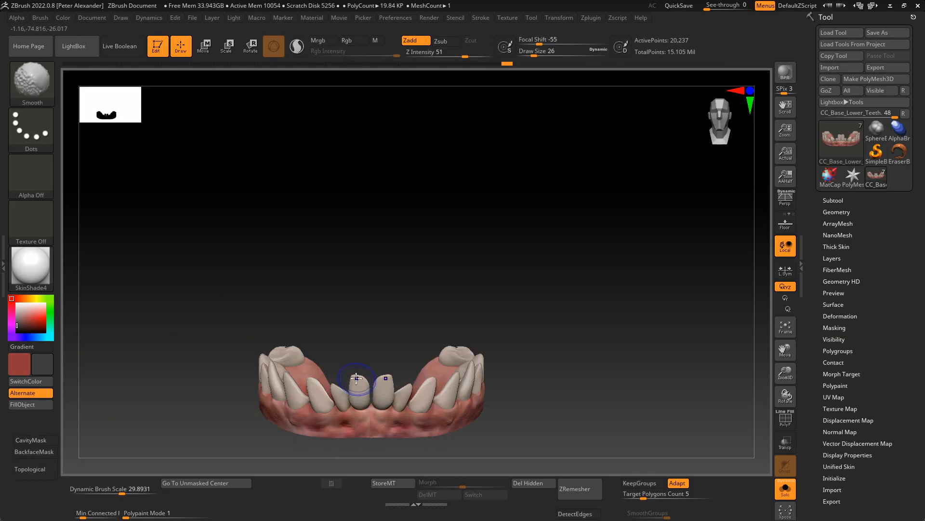
{"action": "key", "text": "ctrl+shift+s"}
{"action": "right_click_drag", "start_coordinate": [175, 343], "coordinate": [376, 457]}
{"action": "left_click", "coordinate": [326, 371], "text": "alt"}
{"action": "key", "text": "shift"}
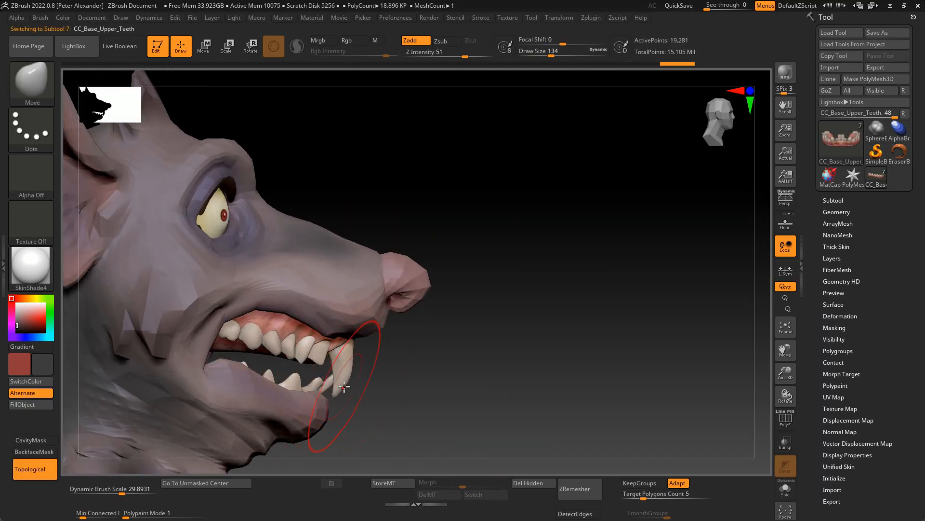
- Reshape the large upper front incisors with the Move brush
{"action": "left_click_drag", "start_coordinate": [333, 384], "coordinate": [348, 386]}
{"action": "mouse_move", "coordinate": [378, 395]}
{"action": "right_mouse_down"}
{"action": "mouse_move", "coordinate": [318, 371]}
{"action": "mouse_move", "coordinate": [379, 422]}
{"action": "right_mouse_up"}
{"action": "key", "text": "bracketleft"}
{"action": "key", "text": "bracketleft"}
{"action": "key", "text": "bracketleft"}
{"action": "key", "text": "bracketleft"}
{"action": "key", "text": "bracketleft"}
{"action": "key", "text": "bracketleft"}
{"action": "key", "text": "bracketleft"}
{"action": "key", "text": "bracketleft"}
{"action": "key", "text": "bracketleft"}
{"action": "key", "text": "bracketleft"}
{"action": "key", "text": "bracketleft"}
{"action": "key", "text": "bracketleft"}
{"action": "left_click", "coordinate": [118, 363], "text": "alt"}
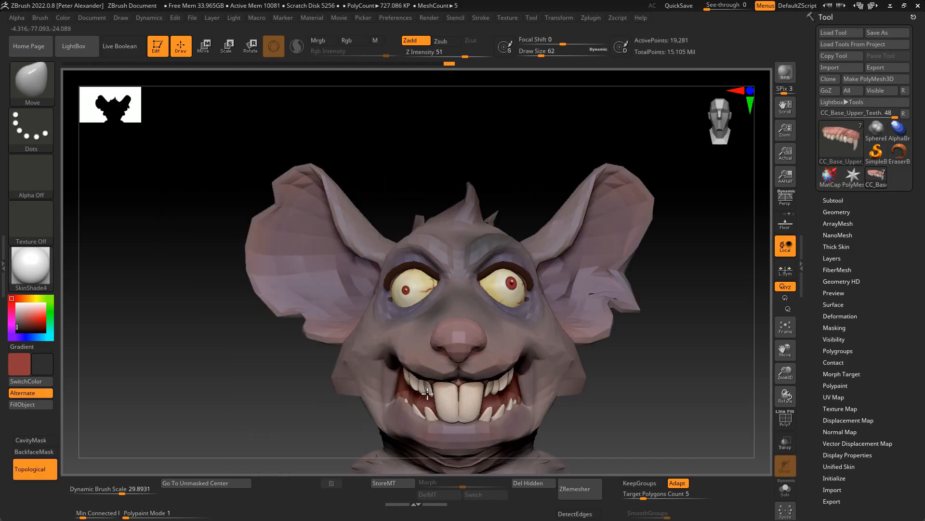
- Adjust the body's mouth opening around the teeth with the Move brush
{"action": "left_click", "coordinate": [415, 374], "text": "alt"}
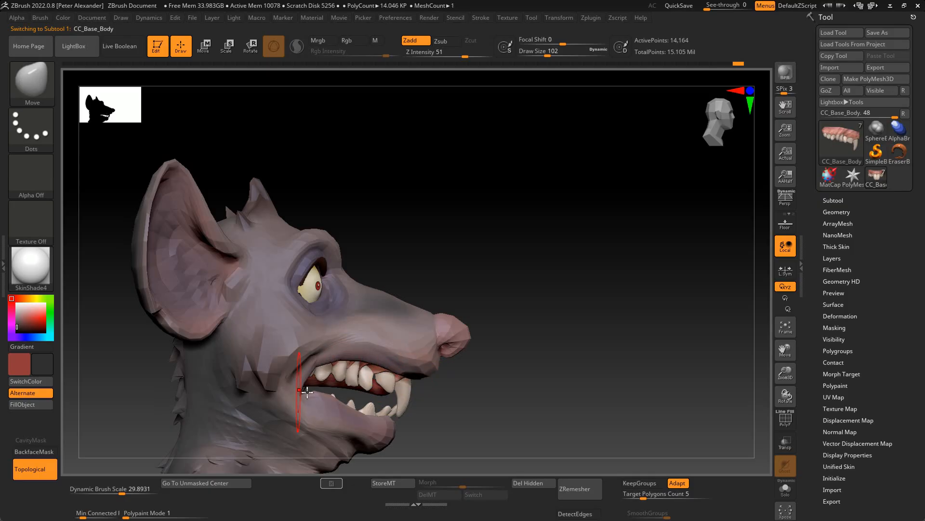
{"action": "mouse_move", "coordinate": [442, 461]}
{"action": "left_mouse_down"}
{"action": "mouse_move", "coordinate": [238, 374]}
{"action": "mouse_move", "coordinate": [199, 394]}
{"action": "mouse_move", "coordinate": [396, 450]}
{"action": "mouse_move", "coordinate": [357, 371]}
{"action": "mouse_move", "coordinate": [371, 388]}
{"action": "mouse_move", "coordinate": [334, 406]}
{"action": "mouse_move", "coordinate": [395, 412]}
{"action": "mouse_move", "coordinate": [320, 364]}
{"action": "mouse_move", "coordinate": [154, 342]}
{"action": "mouse_move", "coordinate": [389, 386]}
{"action": "mouse_move", "coordinate": [285, 356]}
{"action": "mouse_move", "coordinate": [298, 341]}
{"action": "mouse_move", "coordinate": [274, 377]}
{"action": "mouse_move", "coordinate": [486, 395]}
{"action": "mouse_move", "coordinate": [287, 395]}
{"action": "mouse_move", "coordinate": [196, 382]}
{"action": "mouse_move", "coordinate": [345, 363]}
{"action": "mouse_move", "coordinate": [141, 370]}
{"action": "mouse_move", "coordinate": [395, 386]}
{"action": "left_mouse_up"}
{"action": "key", "text": "alt+s"}
{"action": "key", "text": "alt+s"}
- Raise the body to its highest subdivision level and paint the face with the Standard brush
{"action": "key", "text": "d"}
{"action": "key", "text": "d"}
{"action": "key", "text": "d"}
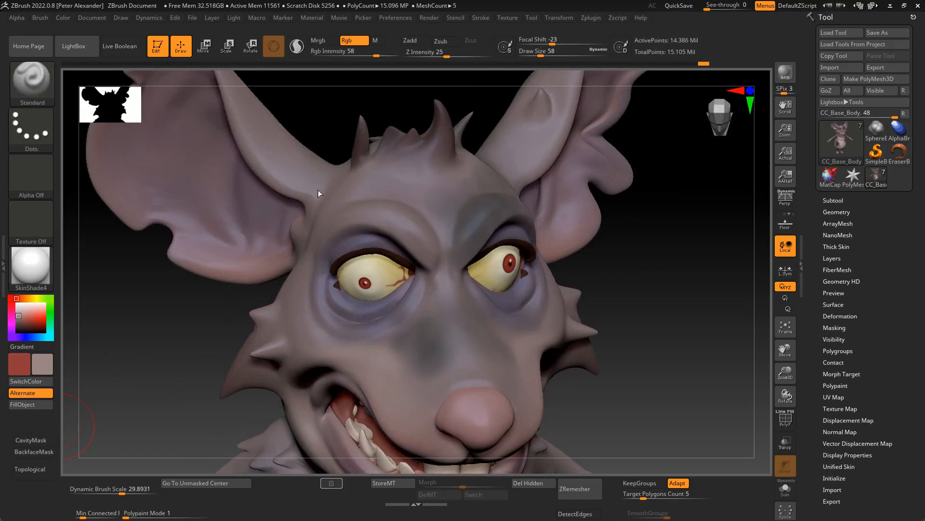
{"action": "mouse_move", "coordinate": [342, 326]}
{"action": "left_mouse_down"}
{"action": "mouse_move", "coordinate": [316, 273]}
{"action": "mouse_move", "coordinate": [223, 368]}
{"action": "mouse_move", "coordinate": [160, 335]}
{"action": "mouse_move", "coordinate": [149, 371]}
{"action": "mouse_move", "coordinate": [266, 297]}
{"action": "mouse_move", "coordinate": [120, 388]}
{"action": "mouse_move", "coordinate": [237, 345]}
{"action": "left_mouse_up"}
- Carve folds inside the ears one subdivision level down with the DamStandard brush
{"action": "key", "text": "b"}
{"action": "key", "text": "d"}
{"action": "key", "text": "s"}
{"action": "key", "text": "shift+d"}
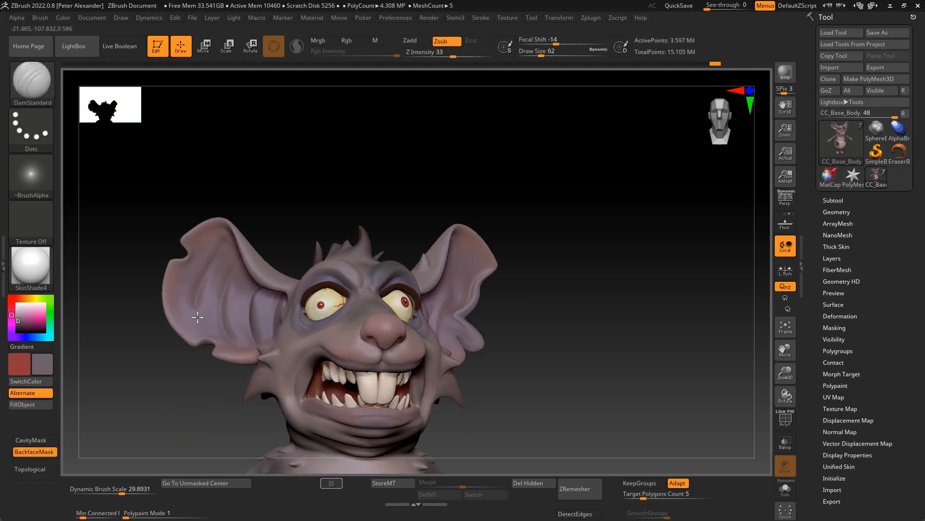
{"action": "mouse_move", "coordinate": [177, 258]}
{"action": "left_mouse_down"}
{"action": "mouse_move", "coordinate": [254, 174]}
{"action": "mouse_move", "coordinate": [217, 357]}
{"action": "left_mouse_up"}
- Widen and refine the open-mouthed grin with the Move brush
{"action": "key", "text": "b"}
{"action": "key", "text": "m"}
{"action": "key", "text": "t"}
{"action": "key", "text": "b"}
{"action": "key", "text": "m"}
{"action": "key", "text": "v"}
{"action": "mouse_move", "coordinate": [349, 367]}
{"action": "left_mouse_down"}
{"action": "mouse_move", "coordinate": [161, 380]}
{"action": "mouse_move", "coordinate": [213, 396]}
{"action": "mouse_move", "coordinate": [482, 386]}
{"action": "left_mouse_up"}
{"action": "key", "text": "f"}
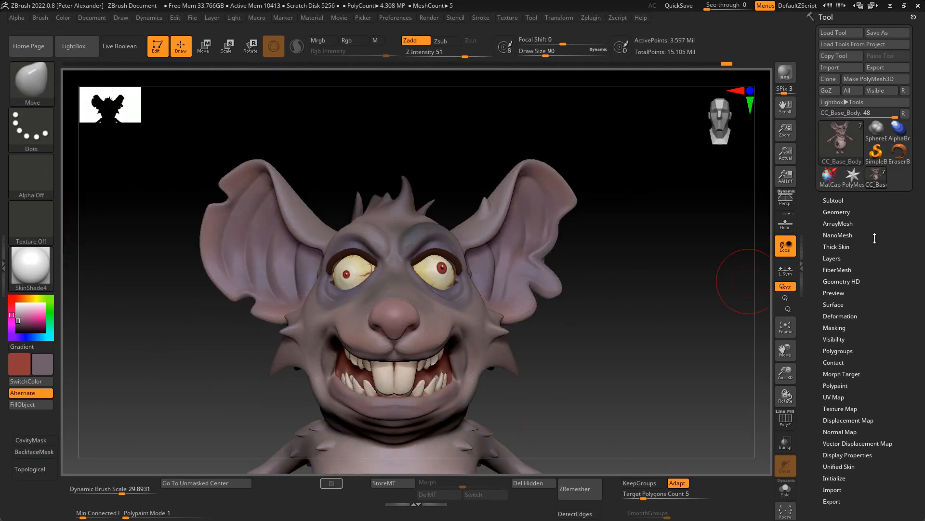
- Select the lower teeth subtool and reposition it inside the mouth
{"action": "left_click", "coordinate": [834, 200]}
{"action": "left_click", "coordinate": [869, 172]}
{"action": "key", "text": "w"}
{"action": "mouse_move", "coordinate": [263, 404]}
{"action": "left_mouse_down"}
{"action": "mouse_move", "coordinate": [320, 387]}
{"action": "mouse_move", "coordinate": [145, 368]}
{"action": "mouse_move", "coordinate": [179, 373]}
{"action": "left_mouse_up"}
{"action": "key", "text": "q"}
- Refine the shapes of the lower teeth with the Inflat and Move brushes
{"action": "key", "text": "b"}
{"action": "key", "text": "i"}
{"action": "key", "text": "n"}
{"action": "key", "text": "b"}
{"action": "key", "text": "m"}
{"action": "key", "text": "v"}
{"action": "mouse_move", "coordinate": [308, 385]}
{"action": "left_mouse_down"}
{"action": "mouse_move", "coordinate": [310, 393]}
{"action": "mouse_move", "coordinate": [331, 366]}
{"action": "left_mouse_up"}
{"action": "mouse_move", "coordinate": [482, 357]}
{"action": "left_mouse_down"}
{"action": "mouse_move", "coordinate": [453, 366]}
{"action": "mouse_move", "coordinate": [453, 376]}
{"action": "left_mouse_up"}
{"action": "left_click", "coordinate": [349, 378], "text": "alt"}
{"action": "left_click_drag", "start_coordinate": [353, 415], "coordinate": [357, 421]}
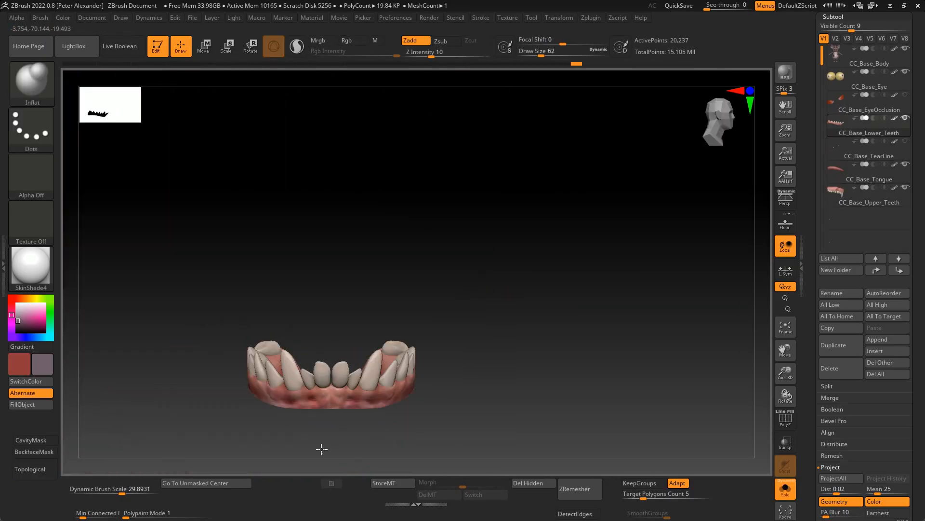
- Finish shaping the isolated lower teeth with a few more Inflat and Move brush strokes
{"action": "left_click", "coordinate": [265, 343], "text": "alt"}
{"action": "left_click_drag", "start_coordinate": [482, 366], "coordinate": [424, 362]}
{"action": "key", "text": "b"}
{"action": "key", "text": "m"}
{"action": "key", "text": "v"}
{"action": "mouse_move", "coordinate": [111, 386]}
{"action": "left_mouse_down", "text": "alt"}
{"action": "mouse_move", "coordinate": [95, 368]}
{"action": "mouse_move", "coordinate": [217, 374]}
{"action": "left_mouse_up", "text": "alt"}
{"action": "left_click_drag", "start_coordinate": [545, 386], "coordinate": [477, 386]}
- Select the body subtool, drop two subdivision levels and reshape the grin and cheeks with the Move brush
{"action": "key", "text": "c"}
{"action": "mouse_move", "coordinate": [169, 390]}
{"action": "left_mouse_down"}
{"action": "mouse_move", "coordinate": [242, 405]}
{"action": "mouse_move", "coordinate": [244, 384]}
{"action": "mouse_move", "coordinate": [182, 417]}
{"action": "mouse_move", "coordinate": [226, 415]}
{"action": "mouse_move", "coordinate": [176, 414]}
{"action": "left_mouse_up"}
{"action": "key", "text": "shift+d"}
{"action": "key", "text": "shift+d"}
{"action": "left_click_drag", "start_coordinate": [176, 414], "coordinate": [166, 369], "text": "alt"}
{"action": "left_click_drag", "start_coordinate": [217, 410], "coordinate": [164, 410]}
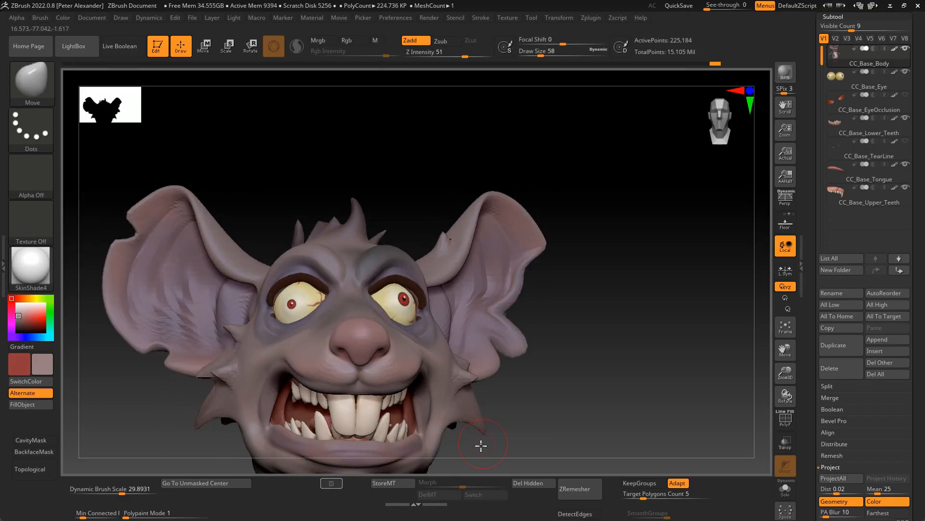
{"action": "left_click_drag", "start_coordinate": [449, 409], "coordinate": [390, 380], "text": "alt"}
{"action": "left_click_drag", "start_coordinate": [487, 381], "coordinate": [429, 410]}
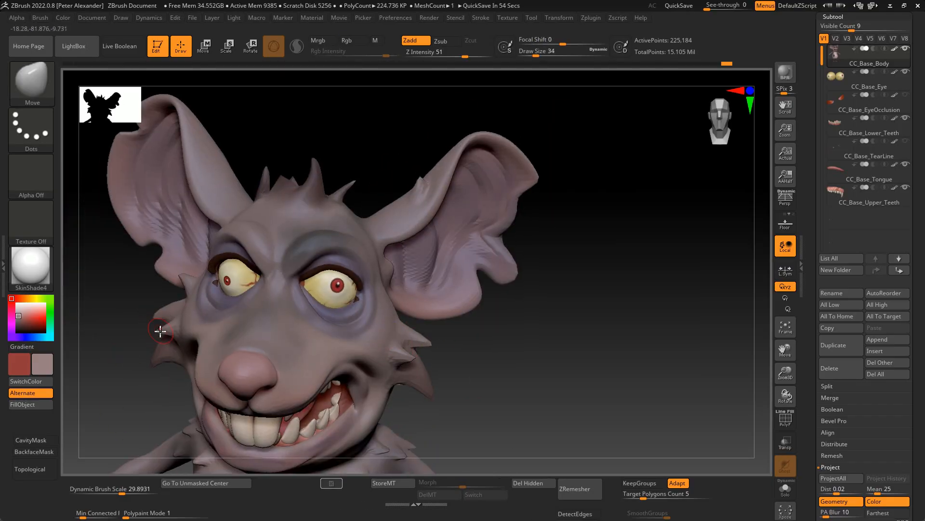
{"action": "left_click_drag", "start_coordinate": [491, 308], "coordinate": [446, 317]}
- Adjust the cheek fur tufts and the face silhouette with the Move brush
{"action": "left_click_drag", "start_coordinate": [116, 366], "coordinate": [207, 359]}
{"action": "left_click_drag", "start_coordinate": [140, 391], "coordinate": [103, 274]}
{"action": "right_click_drag", "start_coordinate": [103, 275], "coordinate": [125, 328], "text": "ctrl"}
{"action": "key", "text": "space"}
{"action": "left_click_drag", "start_coordinate": [243, 362], "coordinate": [216, 340]}
{"action": "mouse_move", "coordinate": [144, 381]}
{"action": "left_mouse_down"}
{"action": "mouse_move", "coordinate": [188, 372]}
{"action": "mouse_move", "coordinate": [169, 376]}
{"action": "left_mouse_up"}
{"action": "left_click_drag", "start_coordinate": [115, 386], "coordinate": [169, 380]}
- Carve creases around the mouth and chin with the DamStandard brush
{"action": "key", "text": "b"}
{"action": "key", "text": "d"}
{"action": "key", "text": "s"}
{"action": "right_click_drag", "start_coordinate": [193, 337], "coordinate": [193, 270], "text": "ctrl"}
{"action": "left_click_drag", "start_coordinate": [270, 246], "coordinate": [214, 243]}
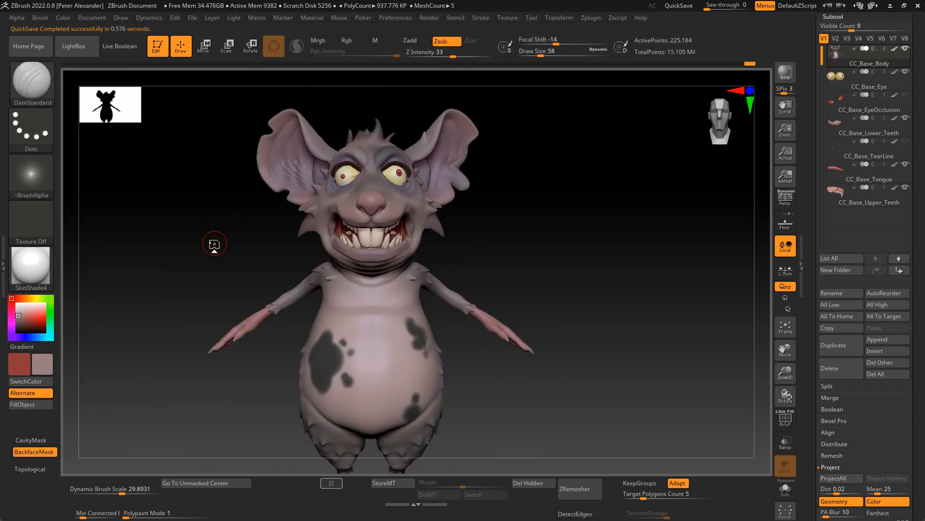
{"action": "right_click_drag", "start_coordinate": [215, 243], "coordinate": [207, 309], "text": "ctrl"}
{"action": "left_click_drag", "start_coordinate": [116, 381], "coordinate": [155, 386]}
{"action": "mouse_move", "coordinate": [217, 386]}
{"action": "left_mouse_down"}
{"action": "mouse_move", "coordinate": [184, 382]}
{"action": "mouse_move", "coordinate": [266, 378]}
{"action": "mouse_move", "coordinate": [208, 381]}
{"action": "mouse_move", "coordinate": [180, 356]}
{"action": "mouse_move", "coordinate": [193, 369]}
{"action": "left_mouse_up"}
- Reshape the inner mouth corner on the isolated body with the Move and Smooth brushes
{"action": "key", "text": "b"}
{"action": "key", "text": "m"}
{"action": "key", "text": "v"}
{"action": "left_click_drag", "start_coordinate": [285, 354], "coordinate": [291, 359], "text": "shift"}
{"action": "left_click_drag", "start_coordinate": [192, 376], "coordinate": [176, 369]}
{"action": "left_click_drag", "start_coordinate": [280, 364], "coordinate": [279, 369]}
{"action": "left_click_drag", "start_coordinate": [144, 380], "coordinate": [193, 376]}
{"action": "left_click_drag", "start_coordinate": [288, 359], "coordinate": [289, 352], "text": "shift"}
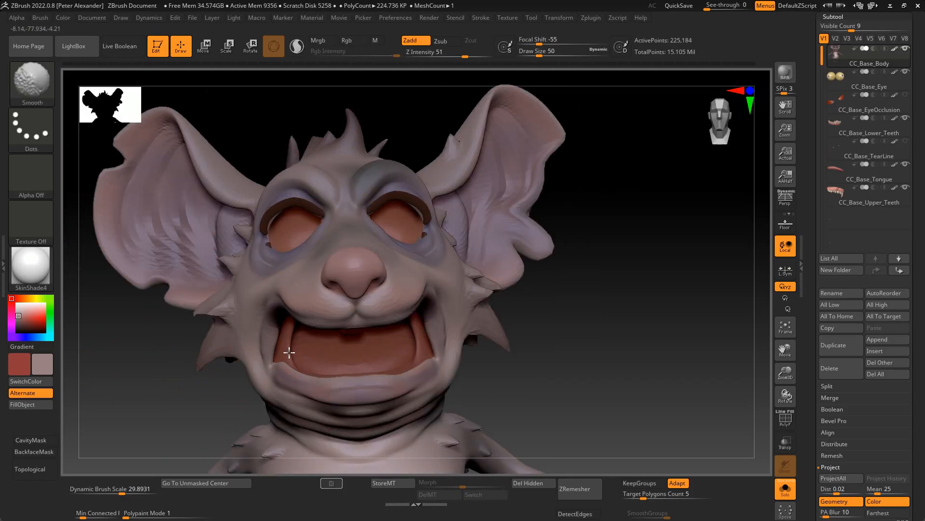
{"action": "mouse_move", "coordinate": [116, 378]}
{"action": "left_mouse_down"}
{"action": "mouse_move", "coordinate": [178, 374]}
{"action": "mouse_move", "coordinate": [88, 386]}
{"action": "mouse_move", "coordinate": [144, 380]}
{"action": "mouse_move", "coordinate": [147, 333]}
{"action": "mouse_move", "coordinate": [120, 395]}
{"action": "mouse_move", "coordinate": [106, 376]}
{"action": "left_mouse_up"}
- Refine the inner cheek of the mouth with the Move brush and show all subtools again
{"action": "key", "text": "b"}
{"action": "key", "text": "c"}
{"action": "key", "text": "b"}
{"action": "key", "text": "b"}
{"action": "key", "text": "m"}
{"action": "key", "text": "v"}
{"action": "left_click_drag", "start_coordinate": [307, 354], "coordinate": [305, 344], "text": "shift"}
{"action": "mouse_move", "coordinate": [145, 386]}
{"action": "left_mouse_down"}
{"action": "mouse_move", "coordinate": [87, 361]}
{"action": "mouse_move", "coordinate": [145, 376]}
{"action": "mouse_move", "coordinate": [190, 332]}
{"action": "mouse_move", "coordinate": [241, 367]}
{"action": "left_mouse_up"}
{"action": "left_click", "coordinate": [786, 488]}
- Drop the body two more subdivision levels, show its polyframe and adjust the proportions with a large Move brush
{"action": "left_click_drag", "start_coordinate": [193, 395], "coordinate": [250, 395], "text": "shift"}
{"action": "key", "text": "shift+d"}
{"action": "key", "text": "shift+d"}
{"action": "key", "text": "shift+f"}
{"action": "left_click_drag", "start_coordinate": [121, 394], "coordinate": [190, 394], "text": "shift"}
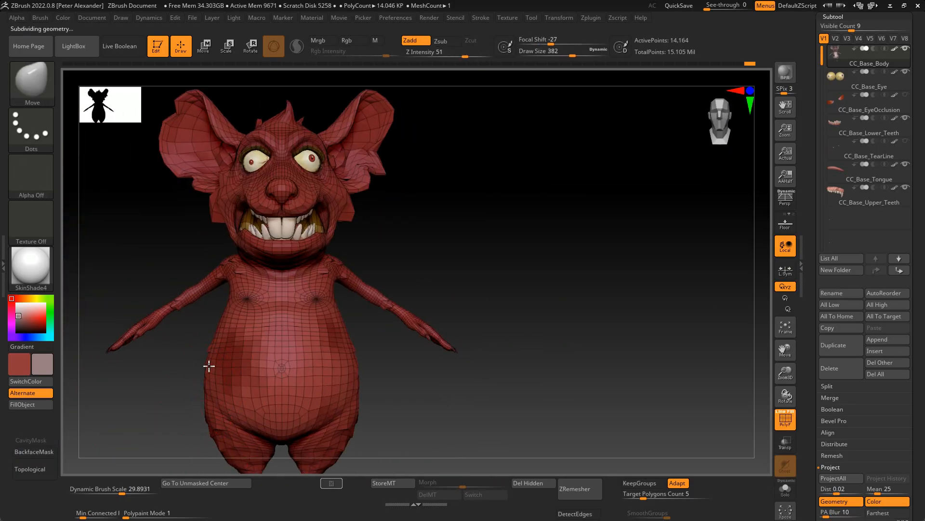
{"action": "left_click_drag", "start_coordinate": [130, 381], "coordinate": [192, 381]}
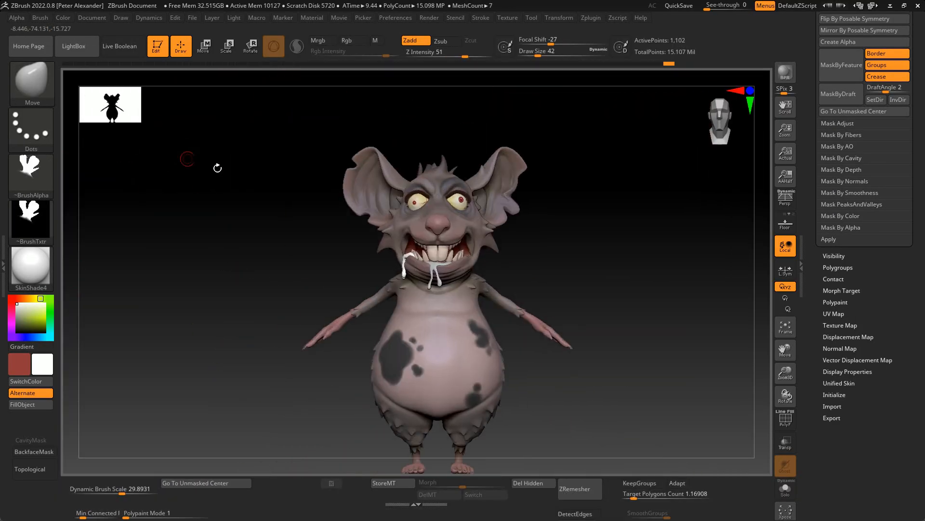
- Send the sculpted rat to Character Creator 5 with CC GoZ Plus and confirm the update
{"action": "left_click", "coordinate": [591, 17]}
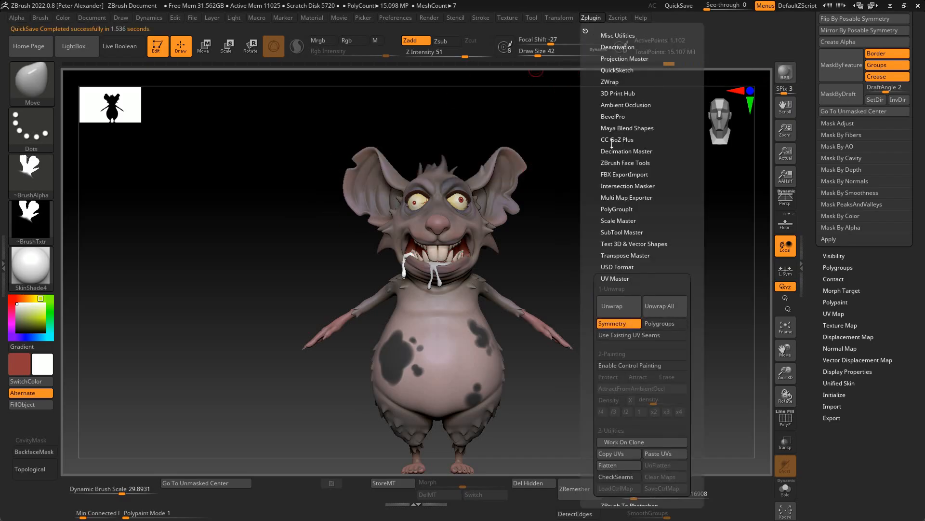
{"action": "left_click", "coordinate": [618, 140]}
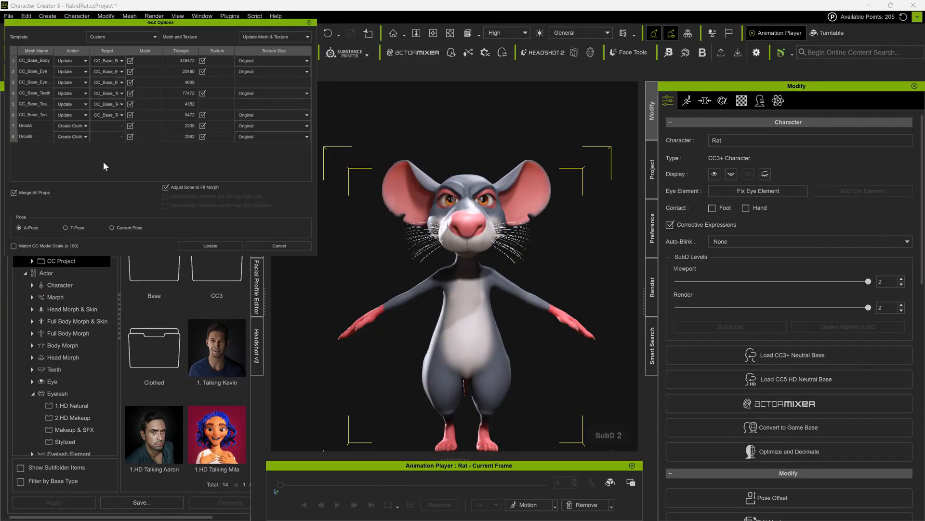
{"action": "left_click", "coordinate": [210, 245]}
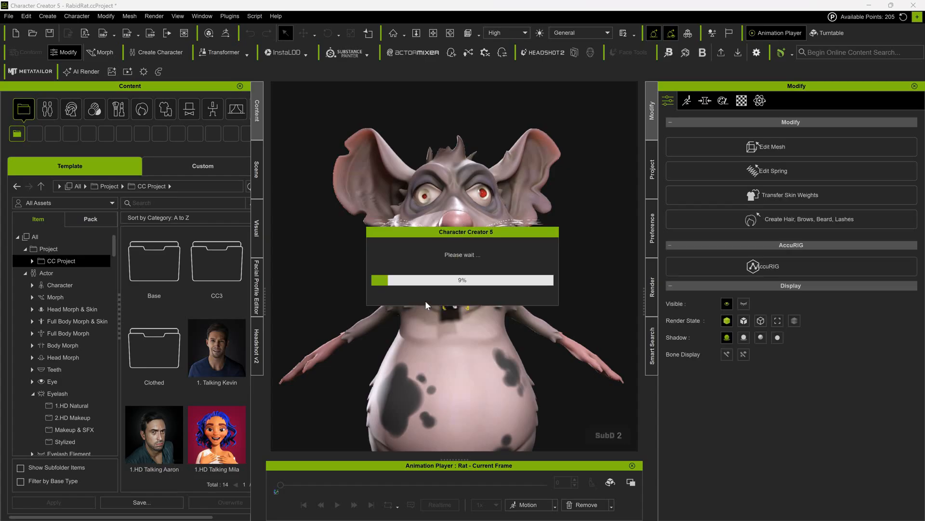
{"action": "left_click", "coordinate": [459, 299]}
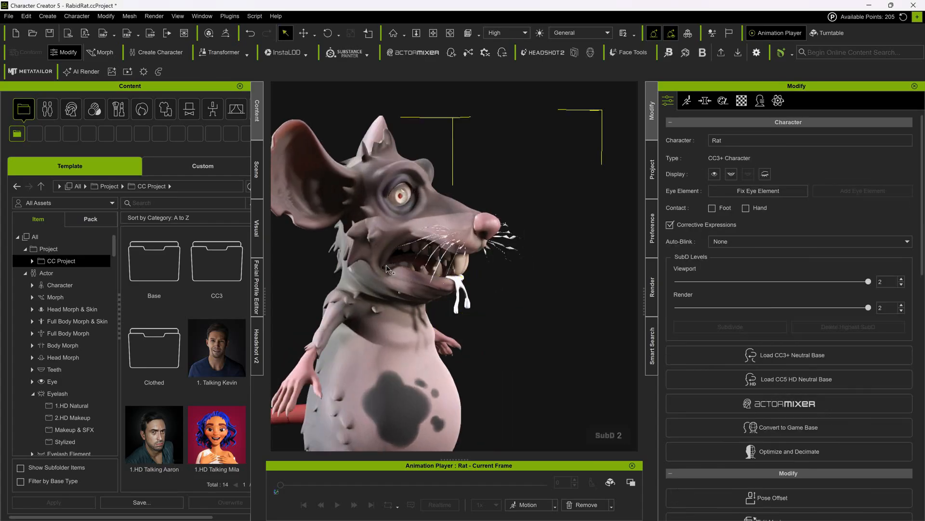
{"action": "left_click", "coordinate": [459, 299]}
- Convert the DroolA mesh to an accessory and deselect it
{"action": "left_click", "coordinate": [769, 278]}
{"action": "left_click", "coordinate": [445, 300]}
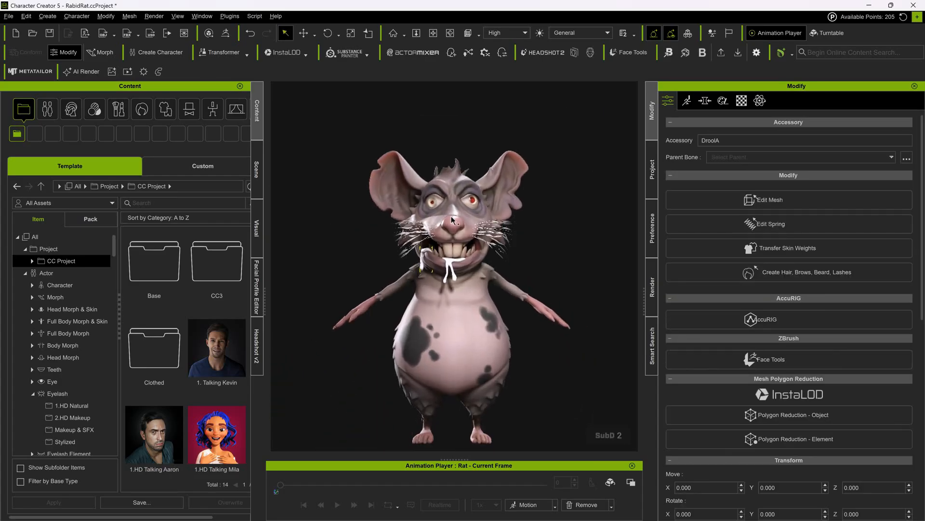
{"action": "left_click", "coordinate": [345, 230]}
- Select the Whiskers_A hair and convert it to an accessory with Reset to Default Shape
{"action": "scroll", "coordinate": [592, 144], "scroll_direction": "up", "scroll_amount": 3}
{"action": "right_click_drag", "start_coordinate": [593, 144], "coordinate": [592, 172]}
{"action": "scroll", "coordinate": [592, 172], "scroll_direction": "down", "scroll_amount": 3}
{"action": "middle_click_drag", "start_coordinate": [592, 172], "coordinate": [581, 164]}
{"action": "scroll", "coordinate": [559, 190], "scroll_direction": "up", "scroll_amount": 2}
{"action": "left_click", "coordinate": [489, 202]}
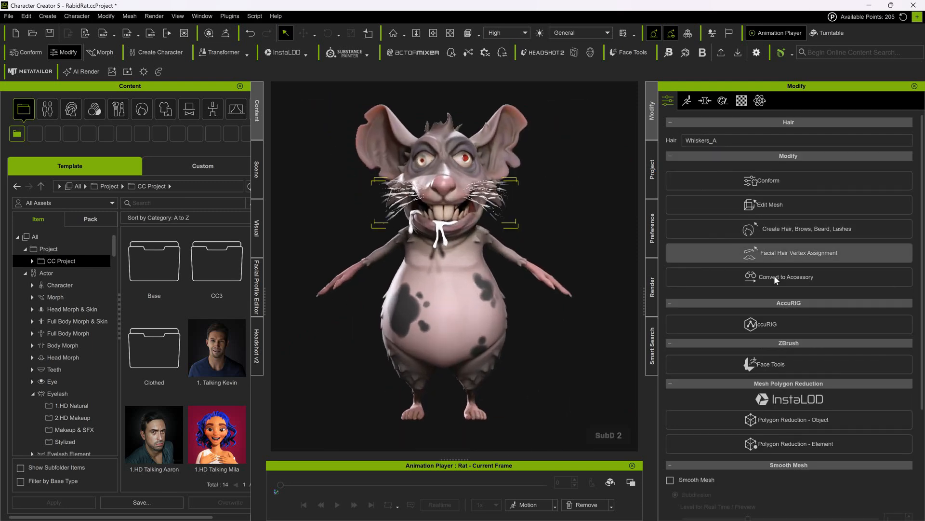
{"action": "left_click", "coordinate": [791, 242]}
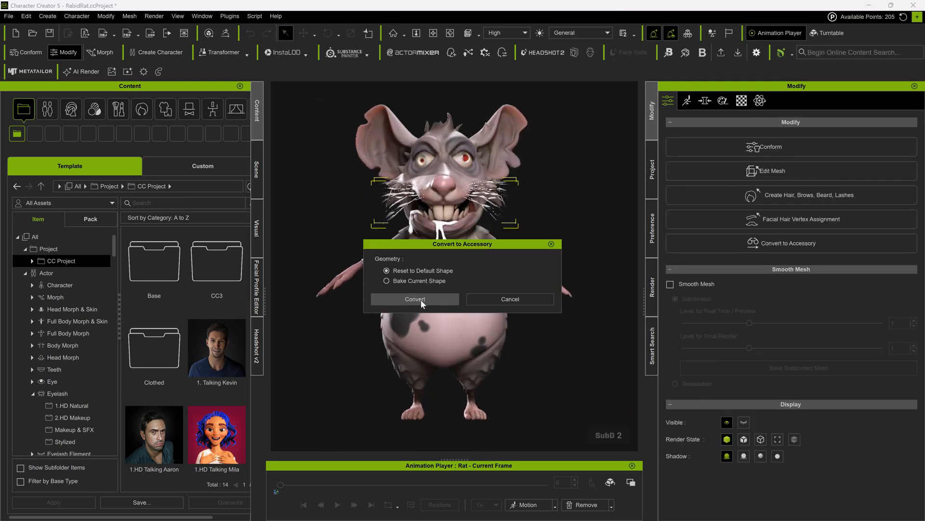
{"action": "left_click", "coordinate": [421, 301]}
- Set the whiskers' pivot to Middle, scale them to 86.5 percent and position them on the snout
{"action": "left_click", "coordinate": [304, 33]}
{"action": "scroll", "coordinate": [780, 305], "scroll_direction": "down", "scroll_amount": 3}
{"action": "scroll", "coordinate": [779, 305], "scroll_direction": "down", "scroll_amount": 5}
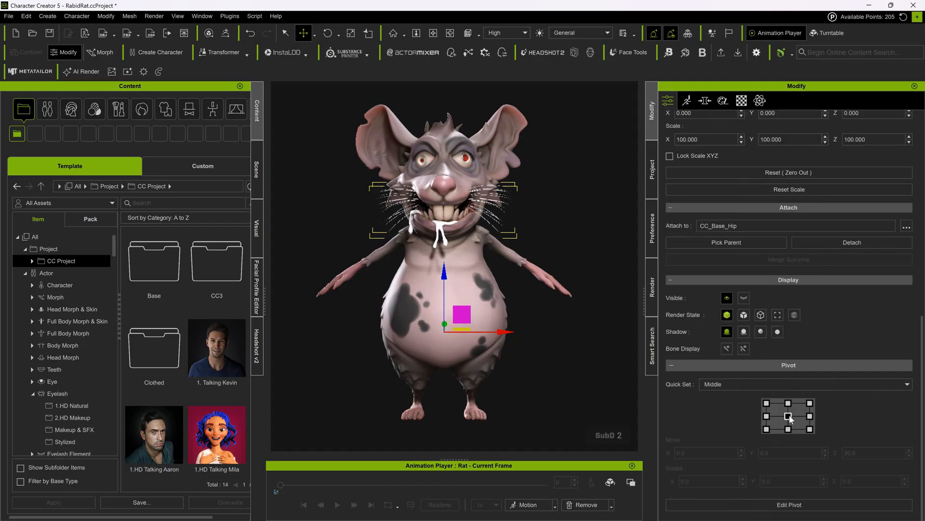
{"action": "left_click", "coordinate": [788, 416]}
{"action": "scroll", "coordinate": [442, 145], "scroll_direction": "up", "scroll_amount": 2}
{"action": "left_click_drag", "start_coordinate": [441, 143], "coordinate": [441, 131]}
{"action": "right_click_drag", "start_coordinate": [342, 103], "coordinate": [589, 159]}
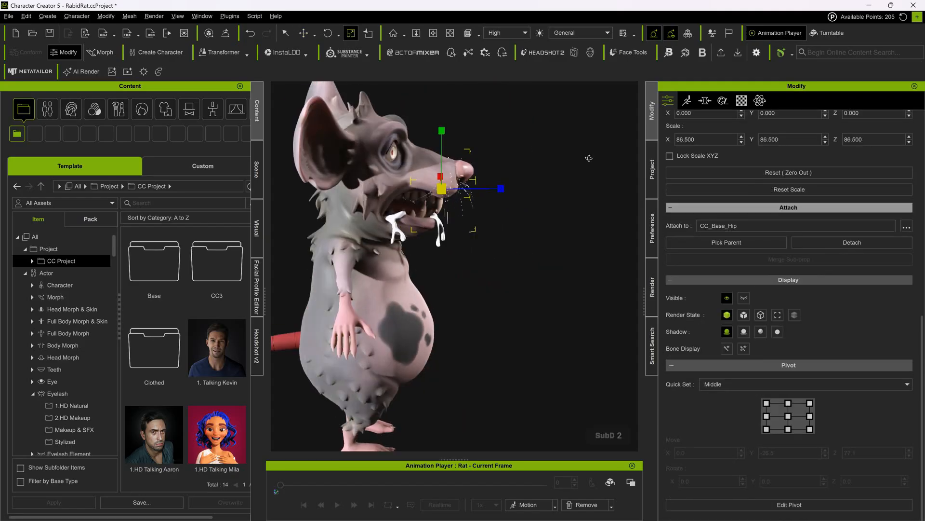
{"action": "right_click_drag", "start_coordinate": [420, 181], "coordinate": [264, 139]}
{"action": "key", "text": "f"}
{"action": "scroll", "coordinate": [773, 174], "scroll_direction": "up", "scroll_amount": 8}
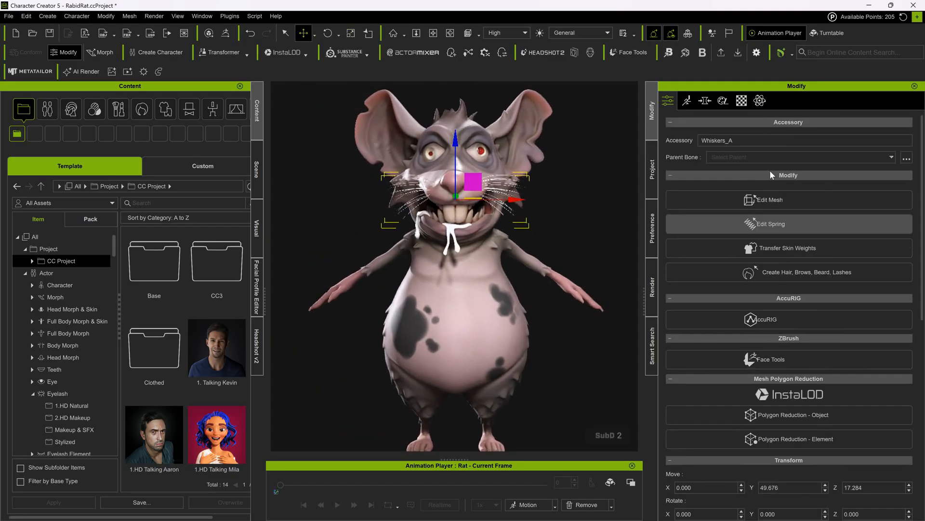
- Convert the whiskers accessory back to hair and run Facial Hair Vertex Assignment on it
{"action": "left_click", "coordinate": [782, 273]}
{"action": "left_click", "coordinate": [441, 288]}
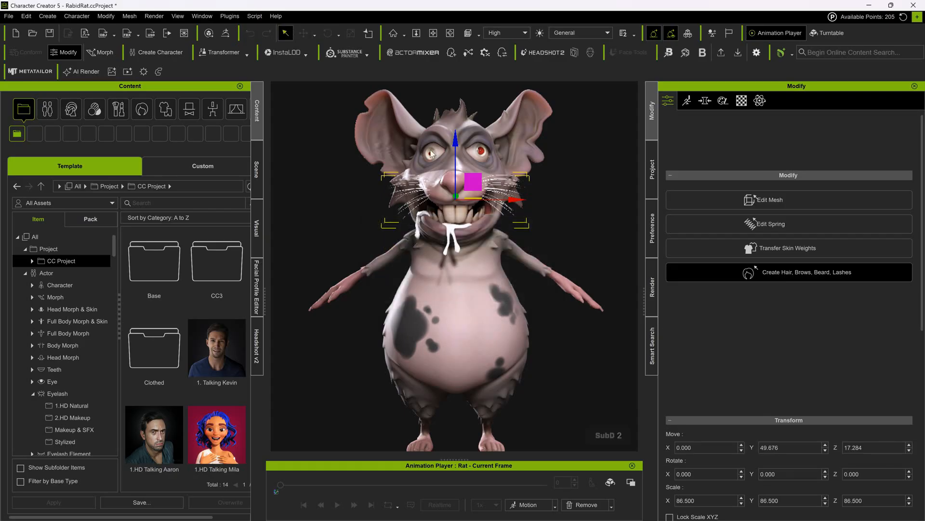
{"action": "left_click", "coordinate": [429, 355]}
{"action": "left_click", "coordinate": [518, 355]}
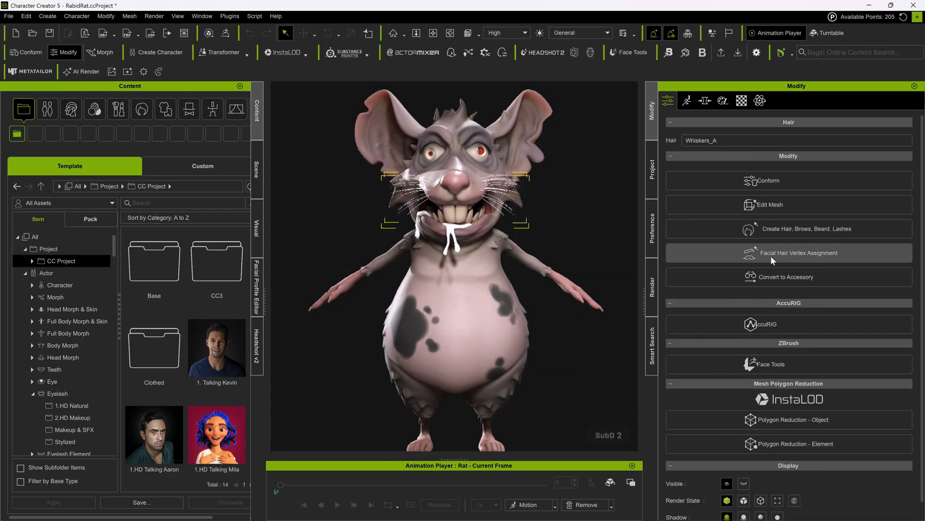
{"action": "left_click", "coordinate": [771, 252]}
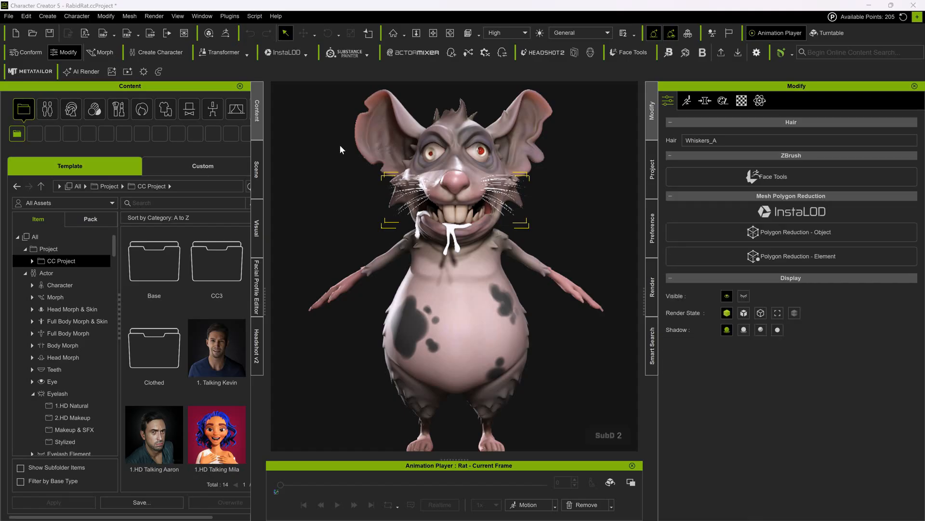
- Open the rat's material settings, select the whiskers and lower their opacity to about 38
{"action": "left_click_drag", "start_coordinate": [571, 198], "coordinate": [570, 194], "text": "alt"}
{"action": "left_click", "coordinate": [745, 128]}
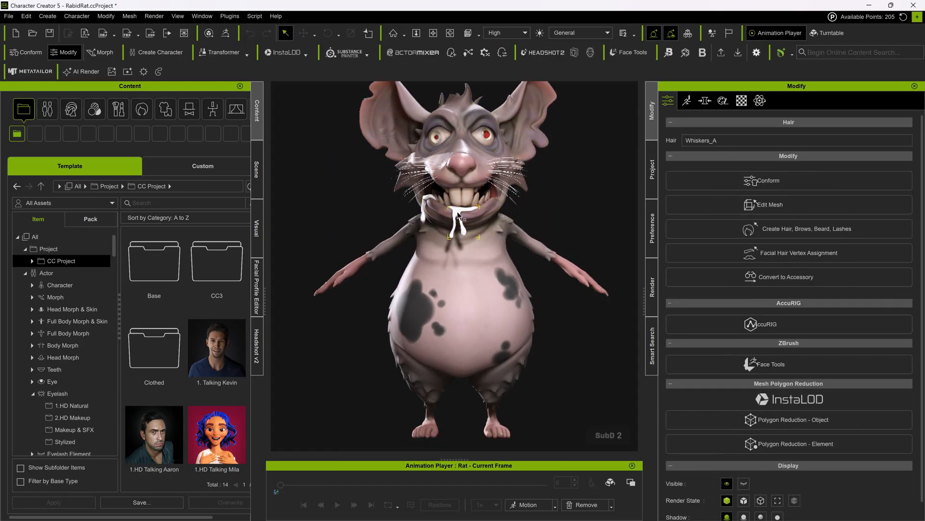
{"action": "left_click", "coordinate": [742, 101]}
{"action": "middle_click_drag", "start_coordinate": [343, 215], "coordinate": [356, 210], "text": "alt"}
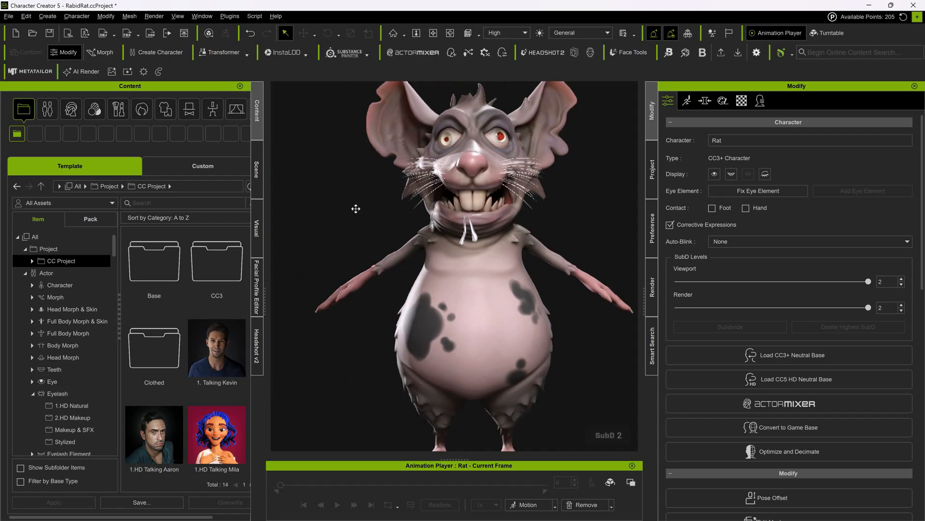
{"action": "left_click", "coordinate": [522, 178]}
{"action": "scroll", "coordinate": [762, 233], "scroll_direction": "down", "scroll_amount": 5}
{"action": "scroll", "coordinate": [764, 236], "scroll_direction": "up", "scroll_amount": 3}
{"action": "right_click", "coordinate": [795, 307]}
{"action": "left_click", "coordinate": [825, 353]}
{"action": "right_click", "coordinate": [756, 243]}
{"action": "left_click", "coordinate": [775, 303]}
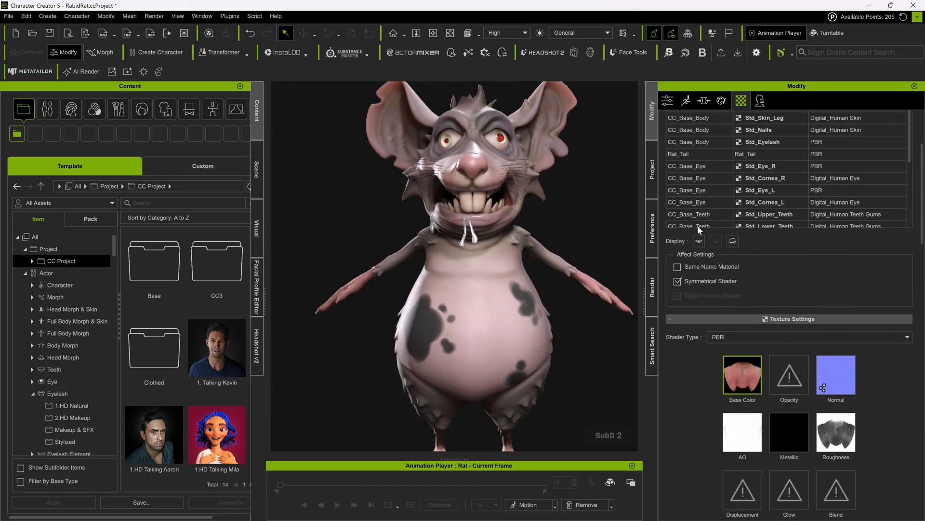
{"action": "left_click", "coordinate": [513, 169]}
{"action": "scroll", "coordinate": [839, 366], "scroll_direction": "down", "scroll_amount": 7}
{"action": "left_click_drag", "start_coordinate": [876, 287], "coordinate": [791, 287]}
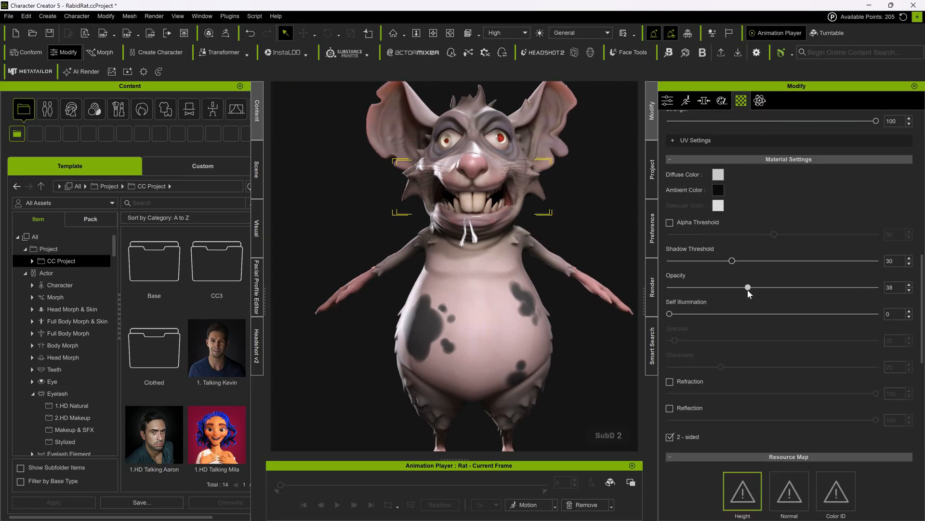
{"action": "left_click", "coordinate": [546, 211]}
- Check the whiskers on the face and save the project
{"action": "scroll", "coordinate": [546, 211], "scroll_direction": "down", "scroll_amount": 2}
{"action": "scroll", "coordinate": [546, 211], "scroll_direction": "down", "scroll_amount": 2}
{"action": "middle_click_drag", "start_coordinate": [553, 207], "coordinate": [532, 178], "text": "alt"}
{"action": "scroll", "coordinate": [558, 218], "scroll_direction": "up", "scroll_amount": 4}
{"action": "left_click", "coordinate": [512, 181]}
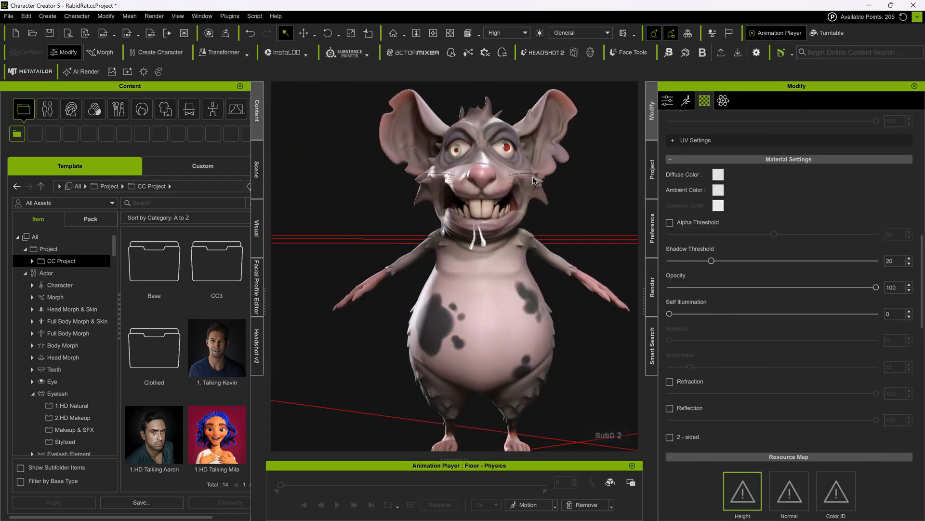
{"action": "key", "text": "ctrl+s"}
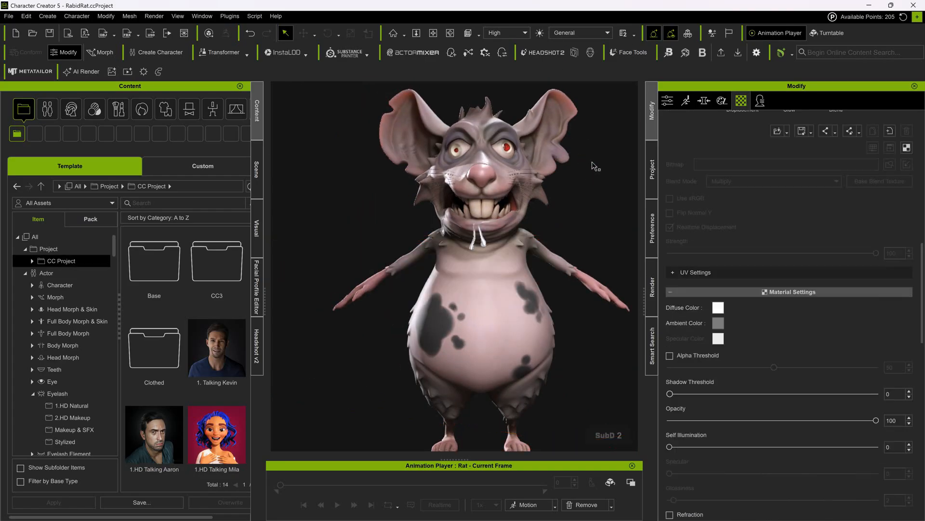
- Select the tail behind the rat and delete it
{"action": "scroll", "coordinate": [576, 164], "scroll_direction": "down", "scroll_amount": 3}
{"action": "left_click_drag", "start_coordinate": [585, 161], "coordinate": [523, 166], "text": "alt"}
{"action": "scroll", "coordinate": [516, 195], "scroll_direction": "up", "scroll_amount": 3}
{"action": "key", "text": "n"}
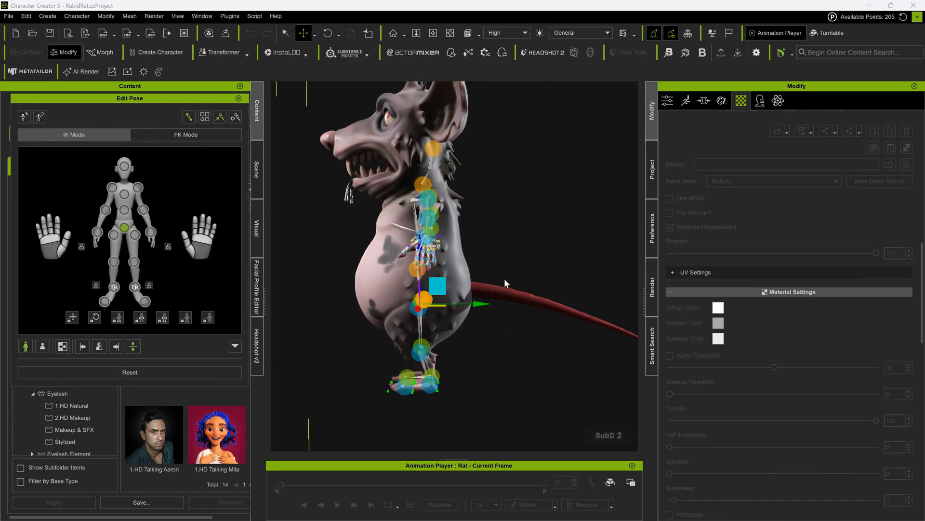
{"action": "left_click", "coordinate": [239, 99]}
{"action": "left_click", "coordinate": [519, 301]}
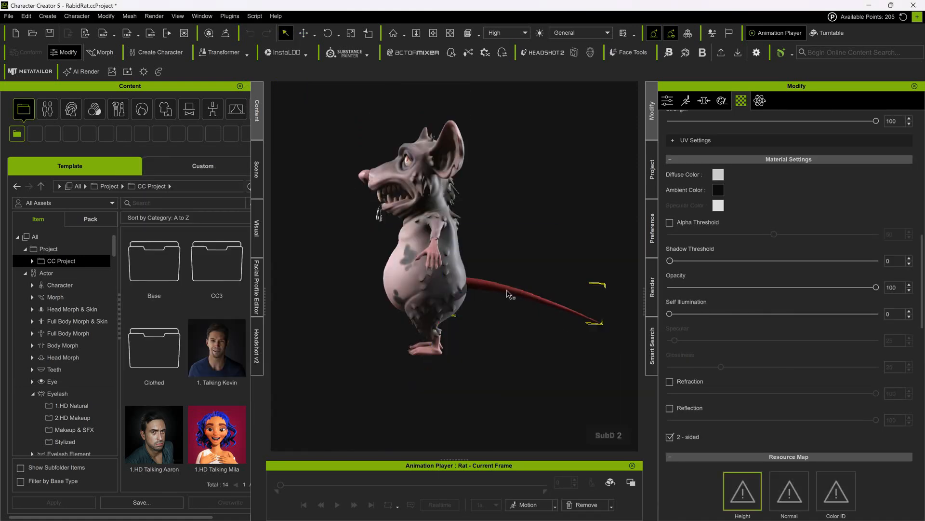
{"action": "scroll", "coordinate": [733, 203], "scroll_direction": "up", "scroll_amount": 2}
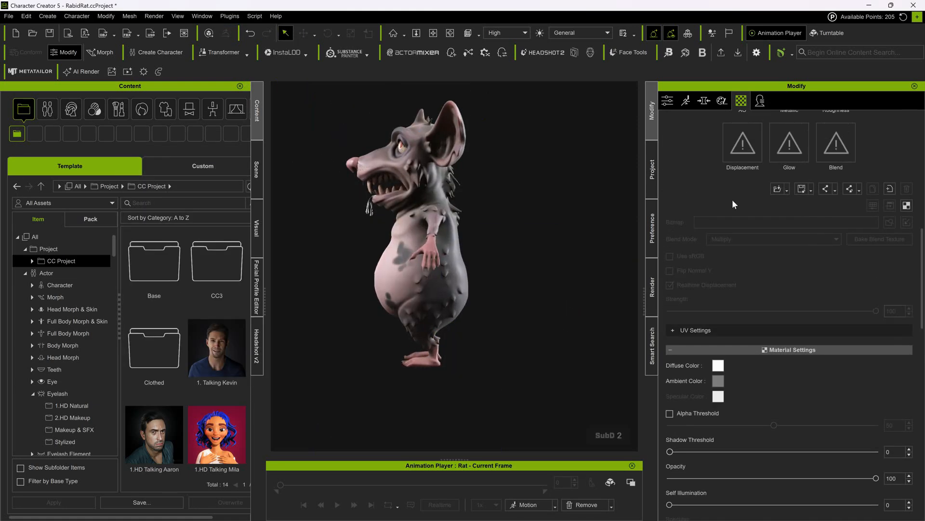
- Open Adjust Bones for the rat's body, auto-position the bones and finish the adjustment
{"action": "left_click", "coordinate": [667, 101]}
{"action": "scroll", "coordinate": [800, 278], "scroll_direction": "down", "scroll_amount": 4}
{"action": "left_click", "coordinate": [790, 400]}
{"action": "left_click", "coordinate": [834, 202]}
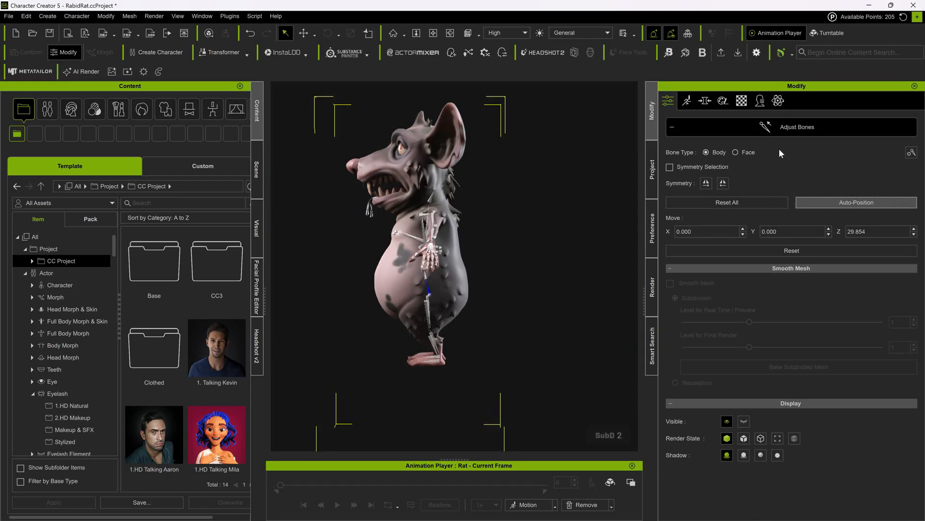
{"action": "left_click", "coordinate": [765, 128]}
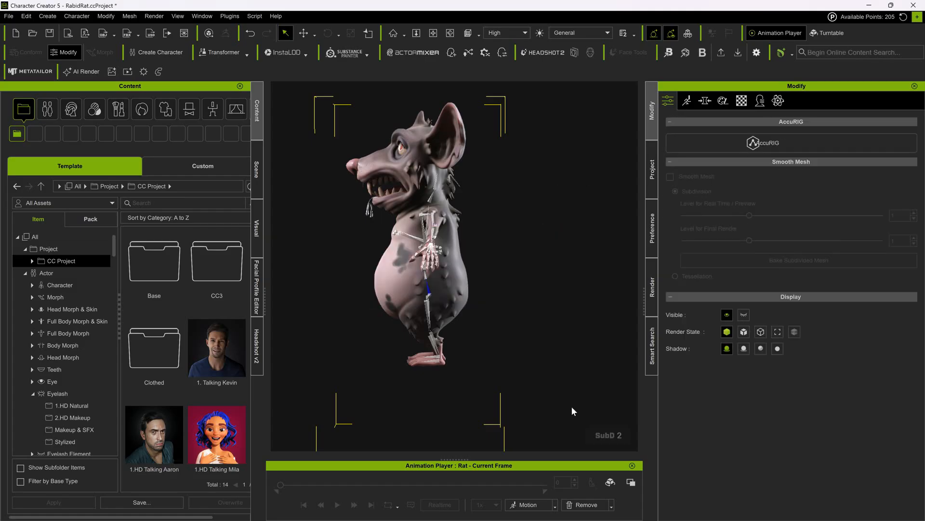
- Scale the new tail accessory to fit the rat's rear
{"action": "left_click", "coordinate": [337, 249]}
{"action": "key", "text": "f"}
{"action": "scroll", "coordinate": [384, 162], "scroll_direction": "up", "scroll_amount": 4}
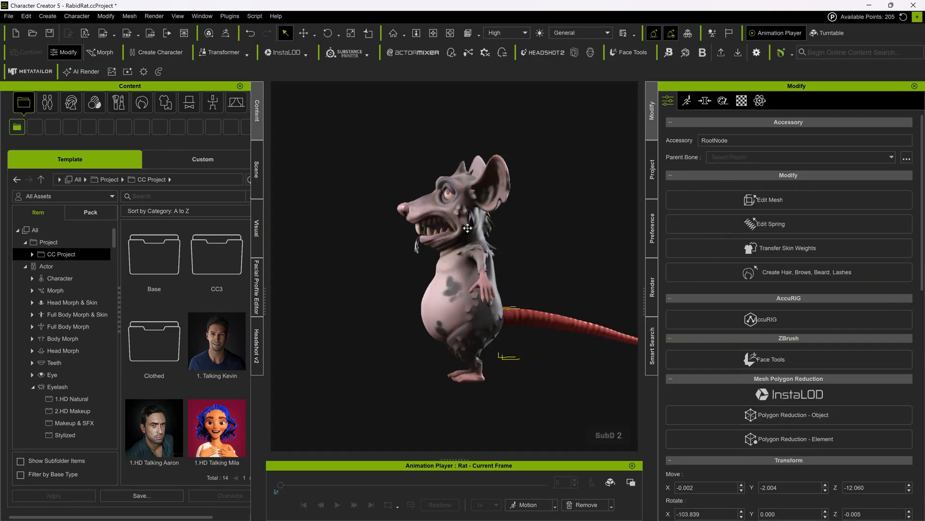
{"action": "left_click", "coordinate": [351, 32]}
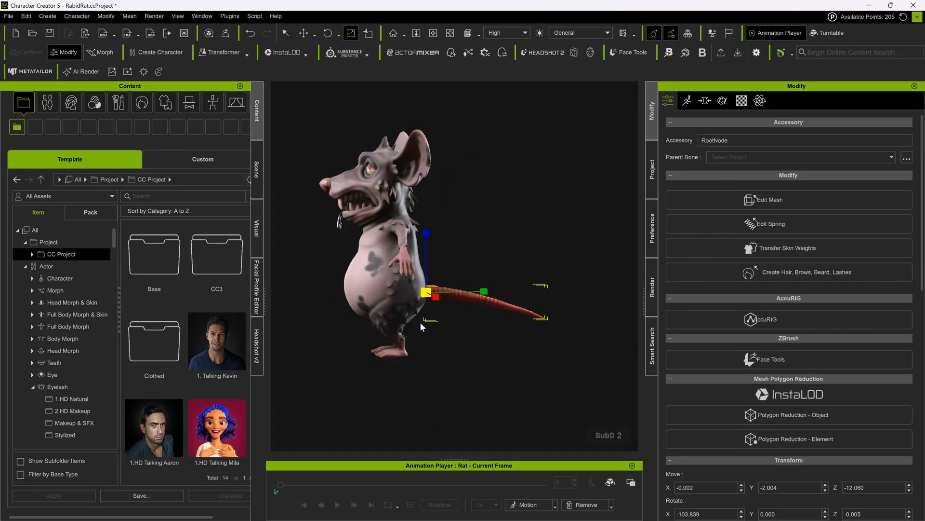